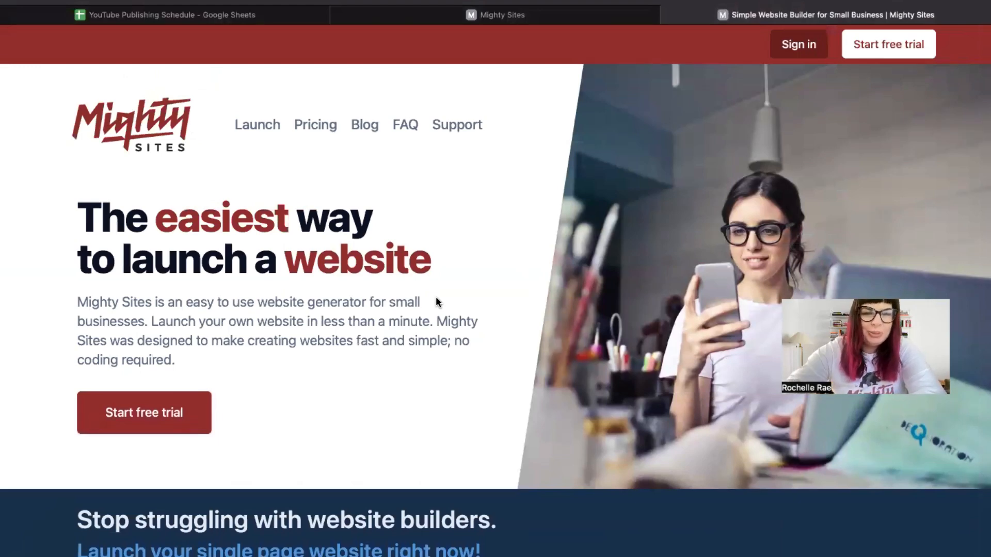
# Step: Scroll down through the Mighty Sites homepage
pyautogui.scroll(-3, 436, 299)
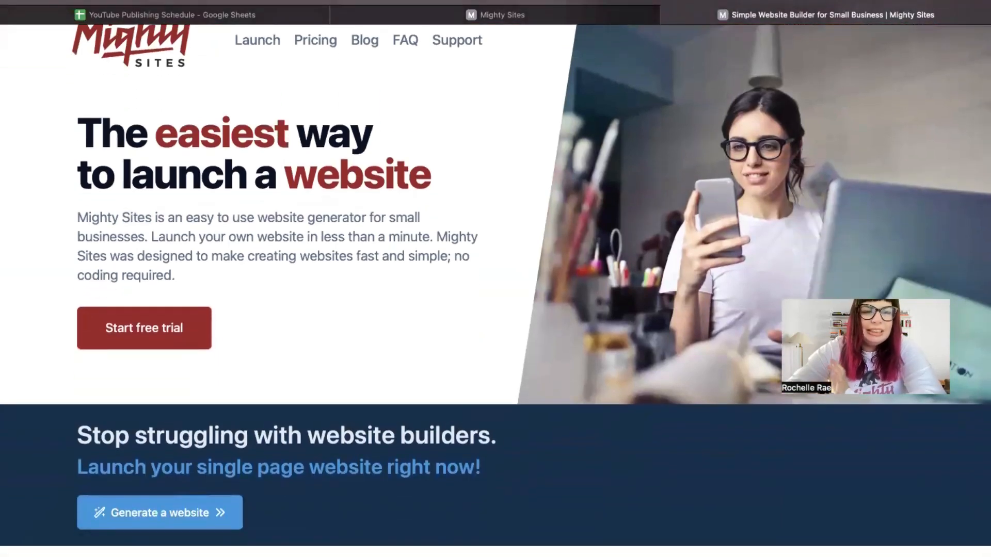
pyautogui.scroll(-2, 496, 279)
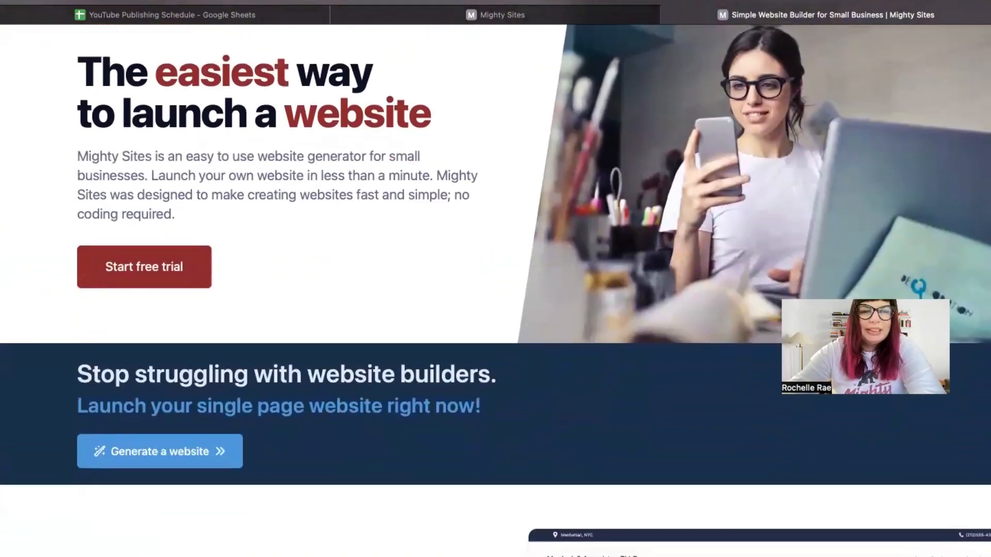
pyautogui.scroll(-2, 495, 278)
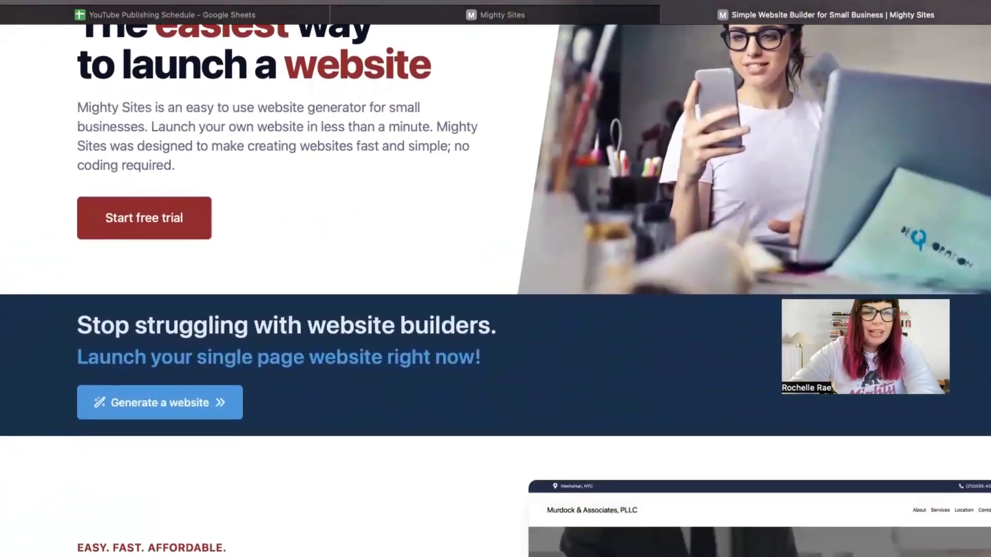
pyautogui.scroll(-10, 495, 278)
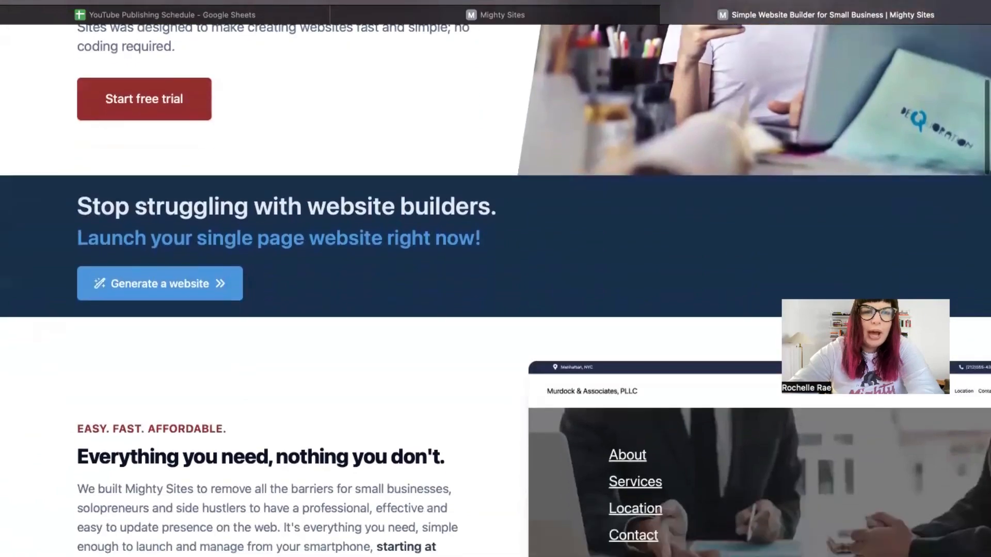
pyautogui.scroll(-5, 495, 278)
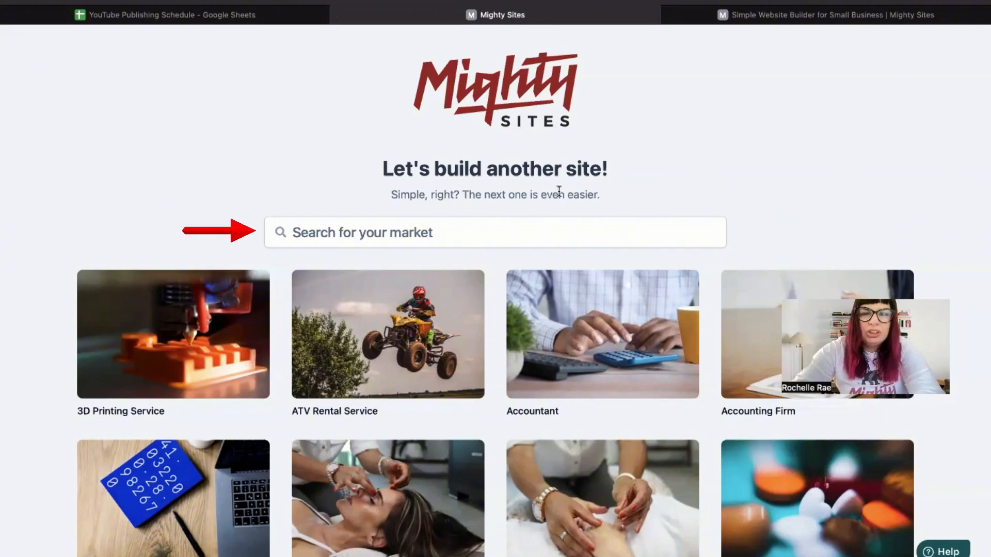
# Step: Browse the business-type tiles, return to the top and select the 'Search for your market' box
pyautogui.scroll(-5, 220, 183)
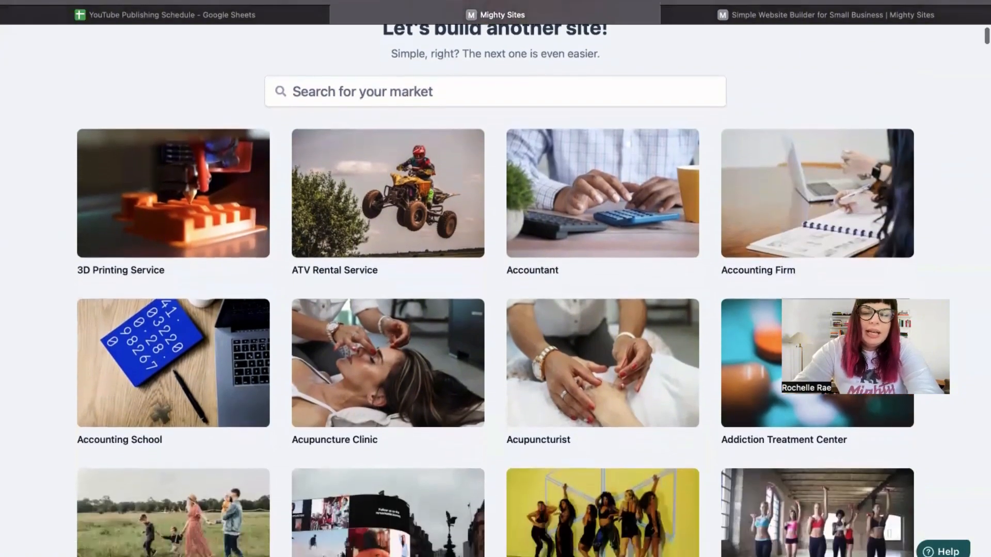
pyautogui.scroll(-7, 495, 288)
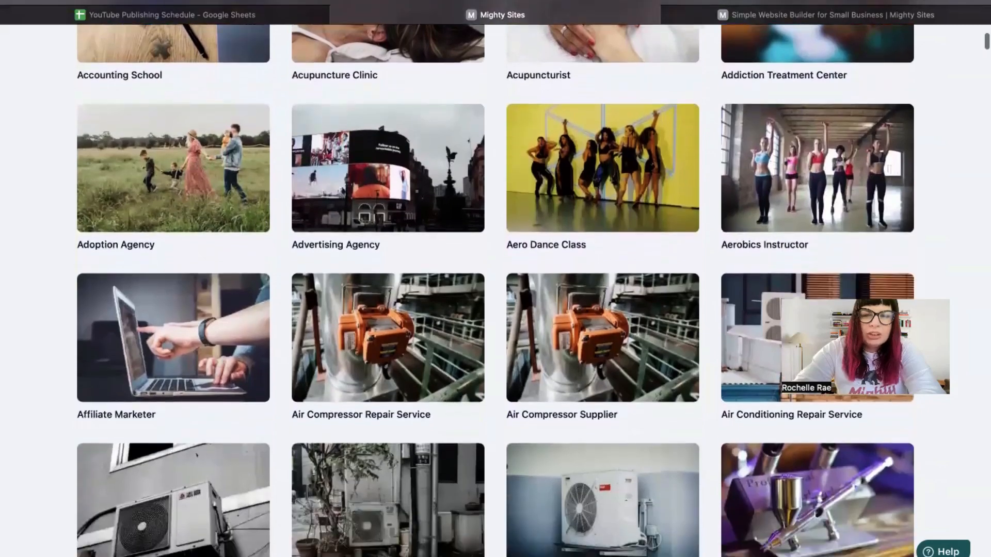
pyautogui.scroll(-2, 495, 289)
pyautogui.scroll(-5, 495, 289)
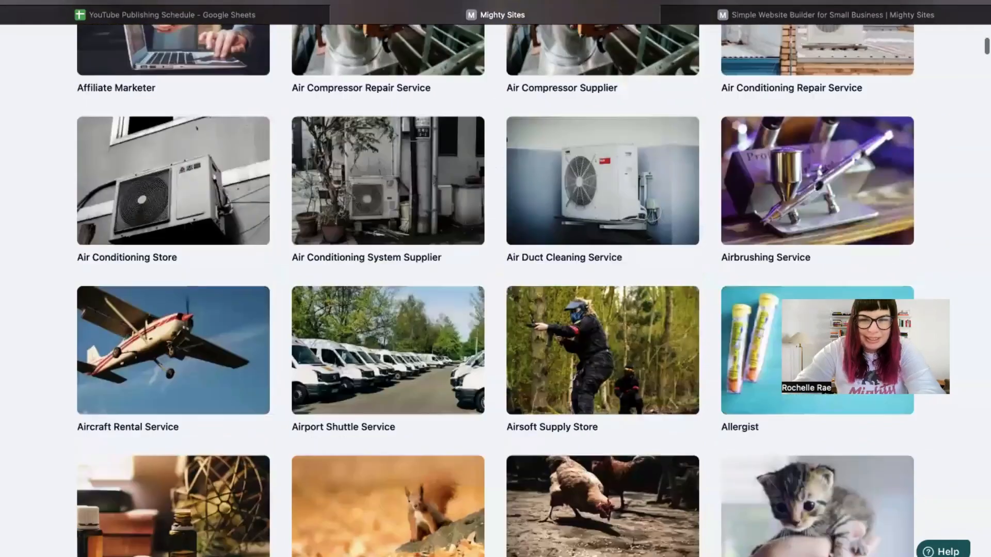
pyautogui.scroll(3, 495, 289)
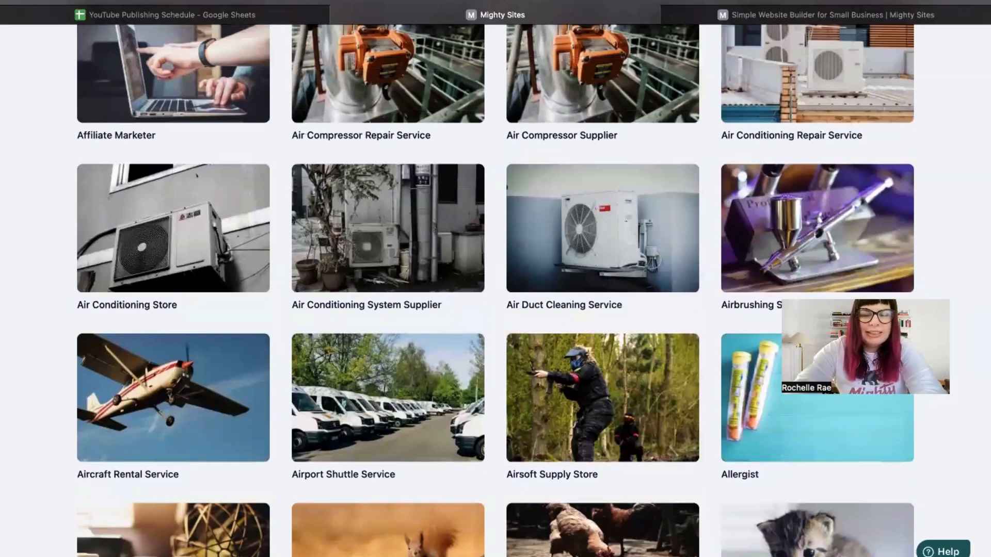
pyautogui.scroll(6, 495, 289)
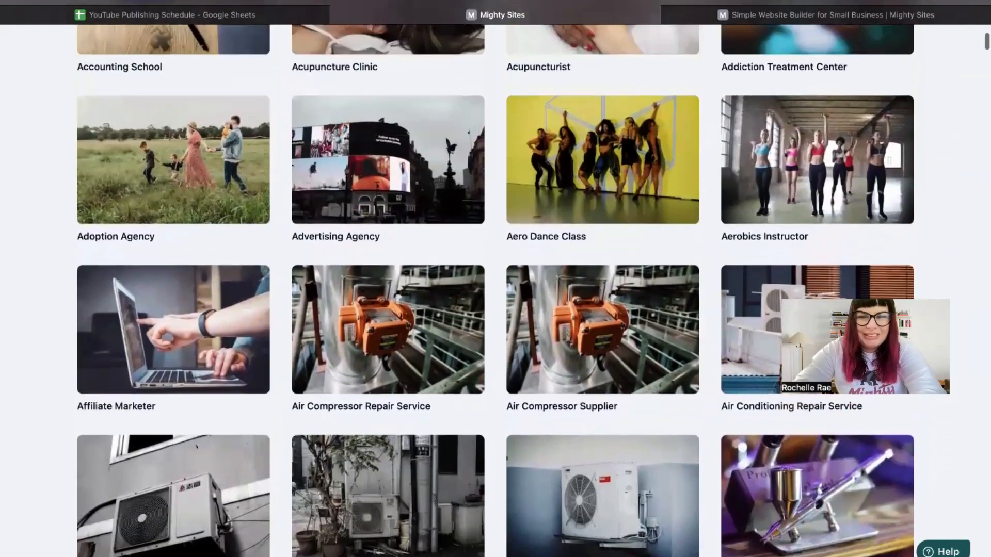
pyautogui.scroll(6, 495, 289)
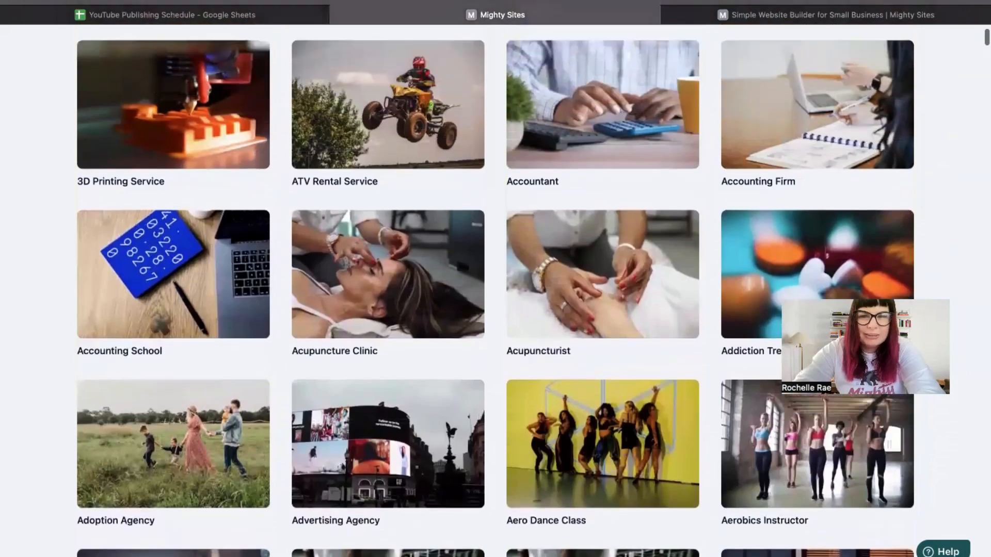
pyautogui.scroll(5, 324, 180)
pyautogui.click(378, 219)
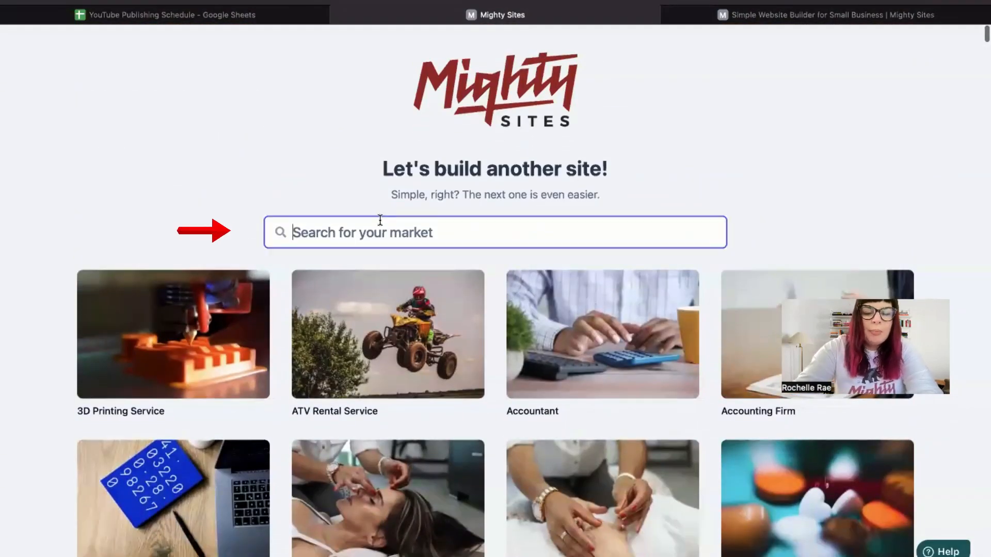
# Step: Search 'nail salon', choose the Nail Salon template, and submit The Nail Den as a Service business in Denver, Co
pyautogui.write('nail salon')
pyautogui.click(148, 375)
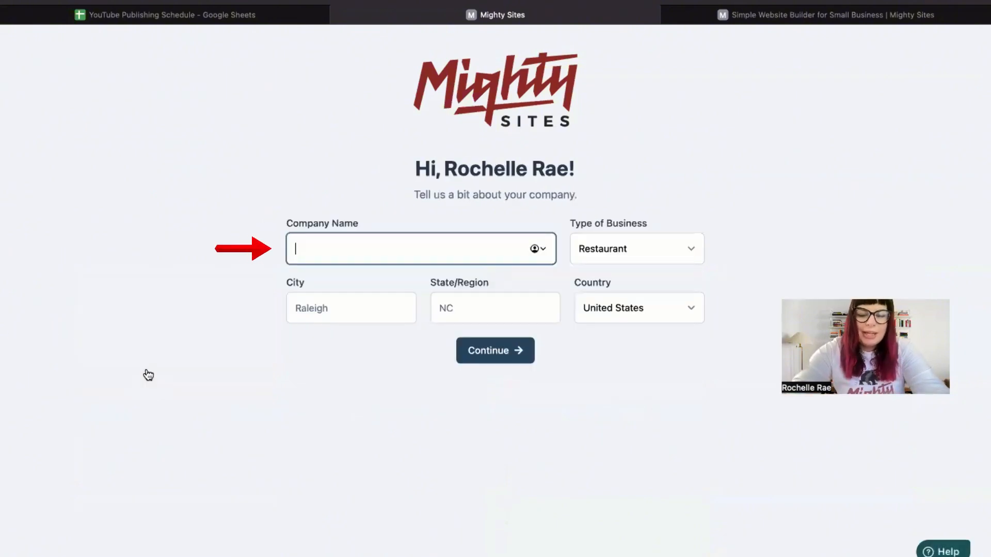
pyautogui.click(326, 303)
pyautogui.write('Denver')
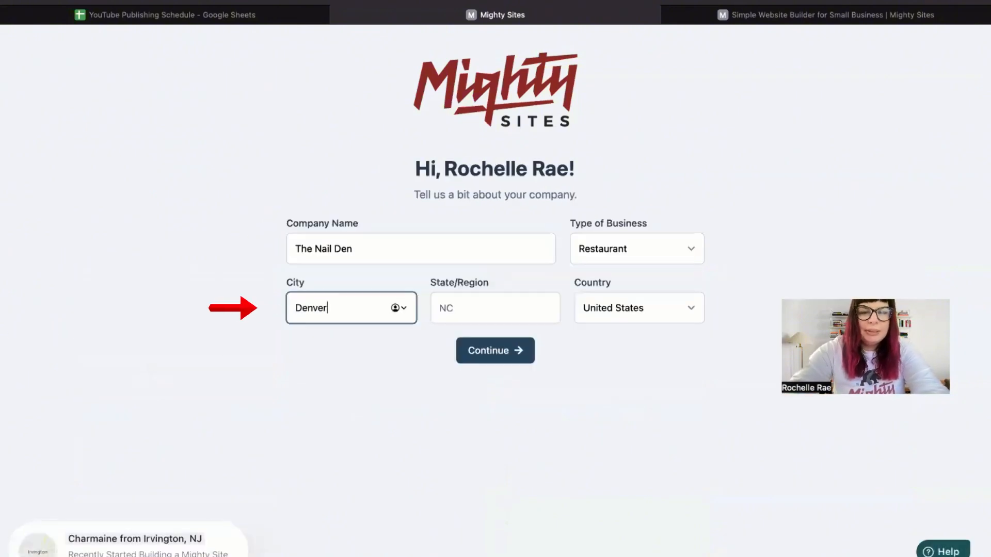
pyautogui.press('Tab')
pyautogui.write('C')
pyautogui.click(656, 247)
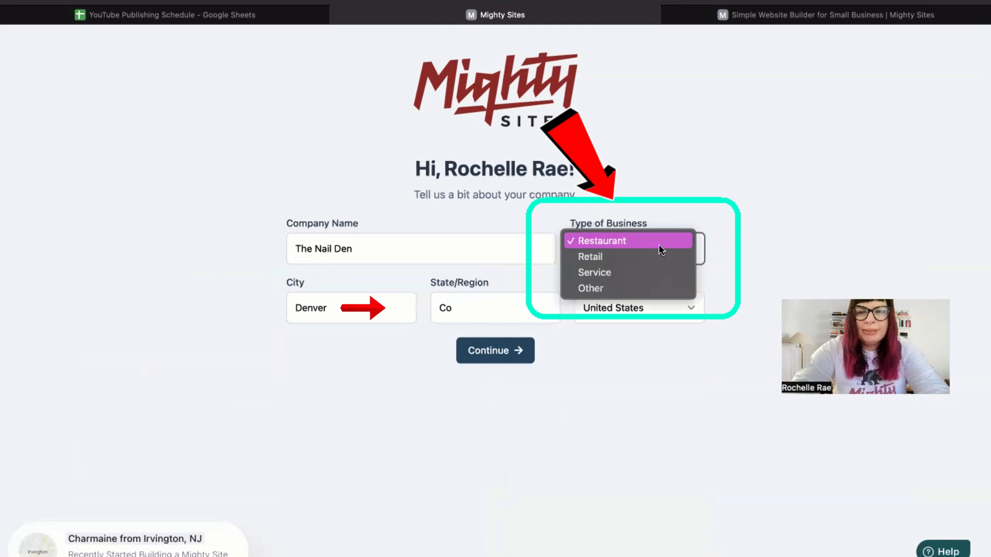
pyautogui.click(631, 271)
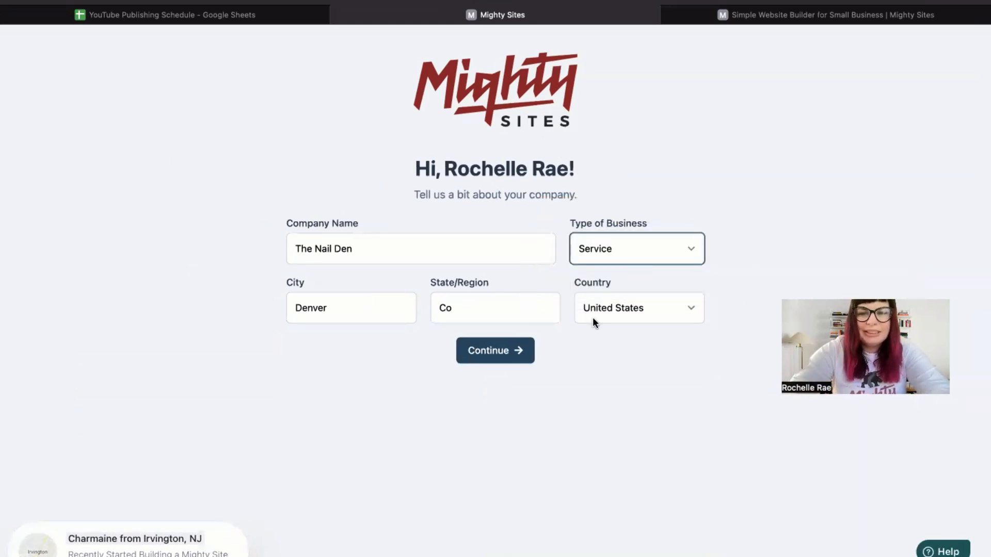
pyautogui.click(508, 356)
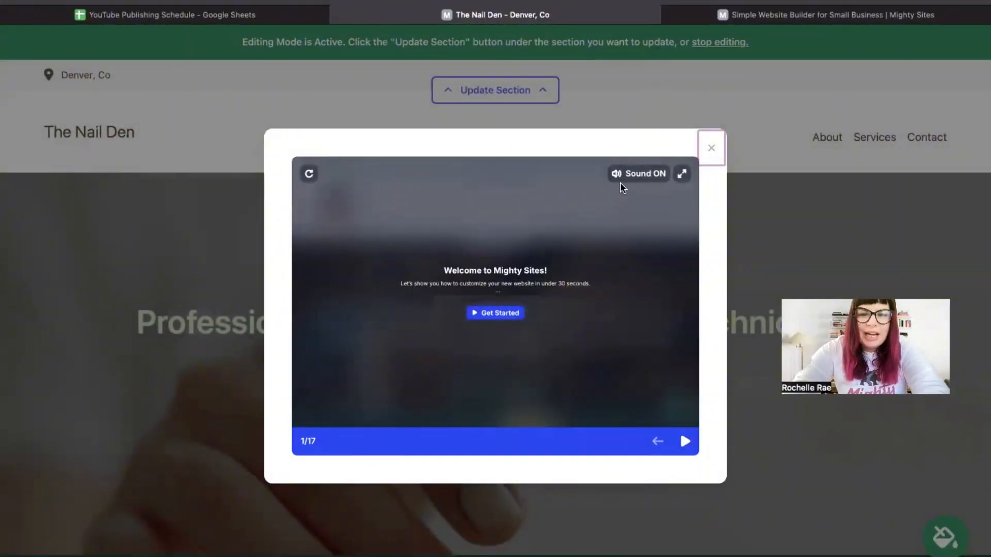
# Step: Advance through the welcome tour slides and close the tour
pyautogui.click(685, 441)
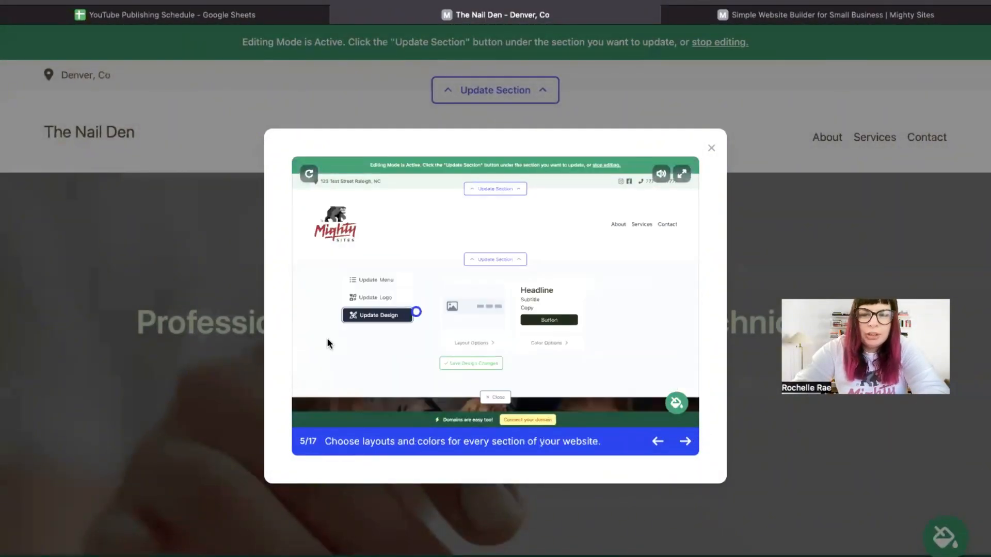
pyautogui.click(711, 150)
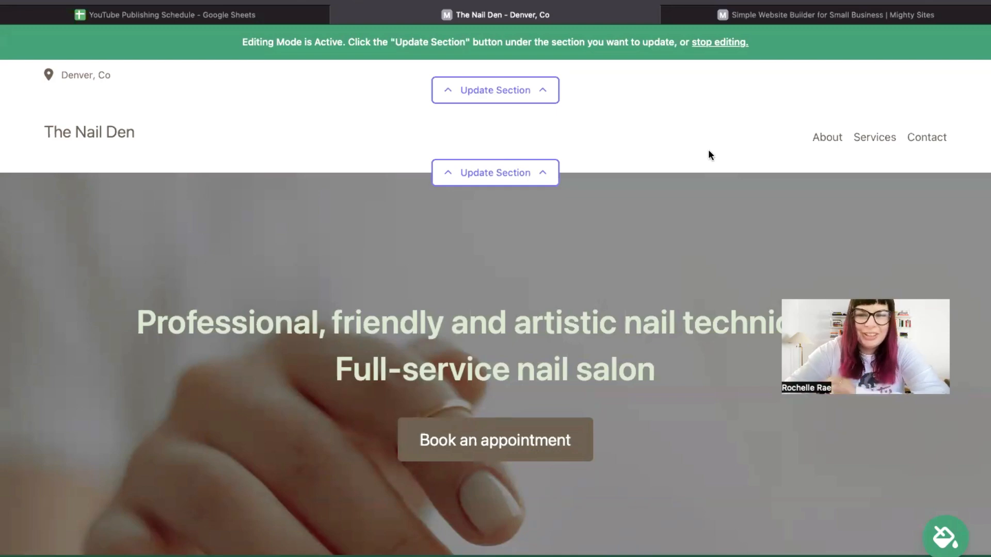
pyautogui.scroll(-7, 707, 155)
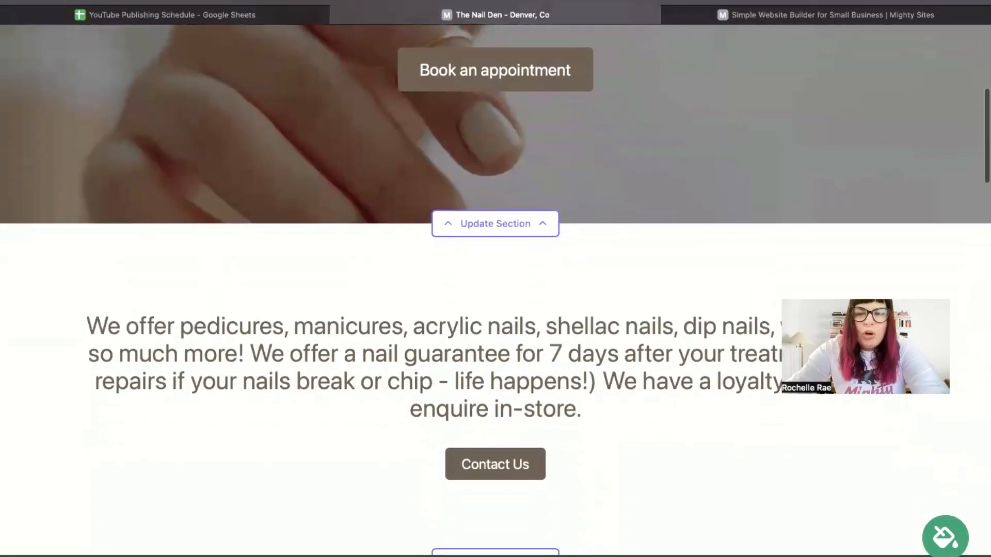
pyautogui.scroll(-3, 495, 289)
pyautogui.scroll(5, 495, 289)
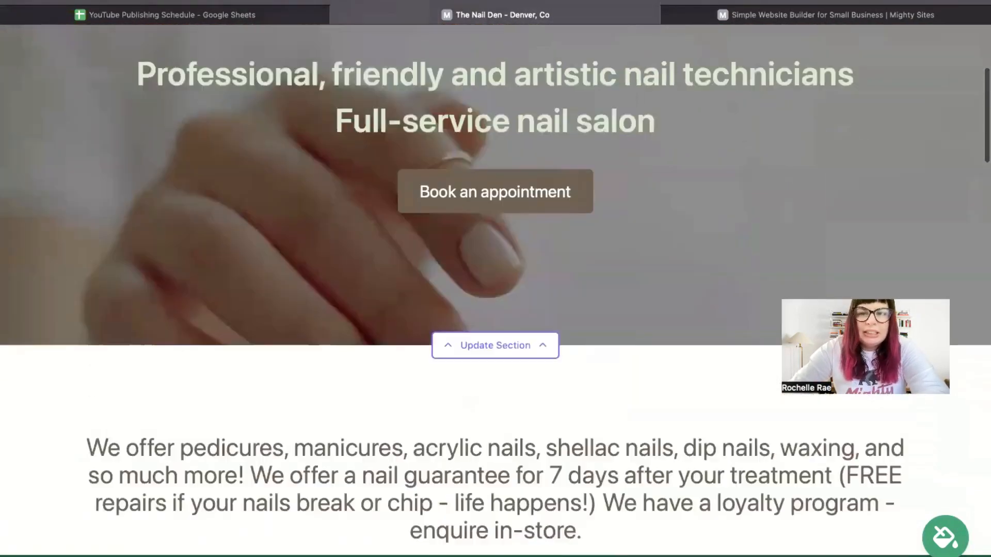
pyautogui.scroll(2, 500, 176)
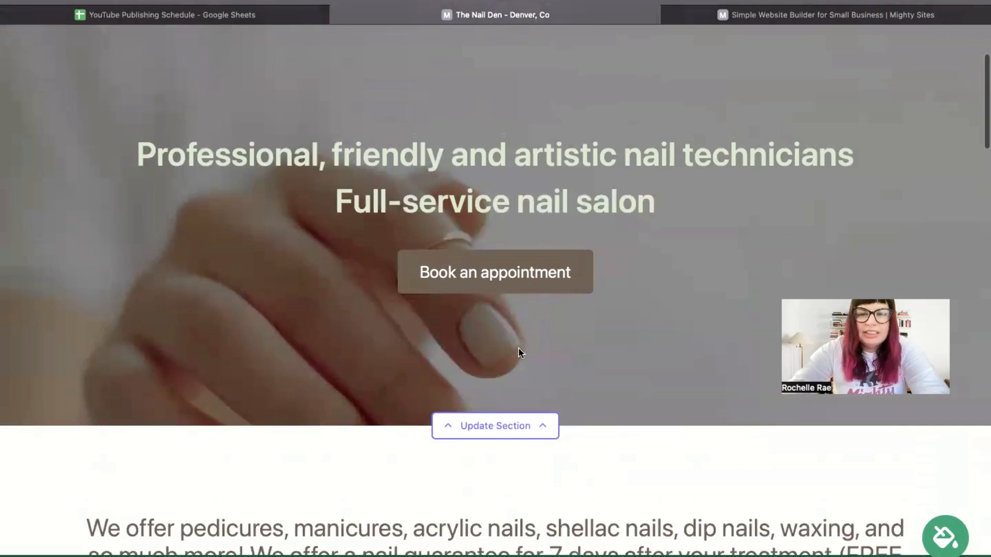
pyautogui.scroll(-11, 518, 347)
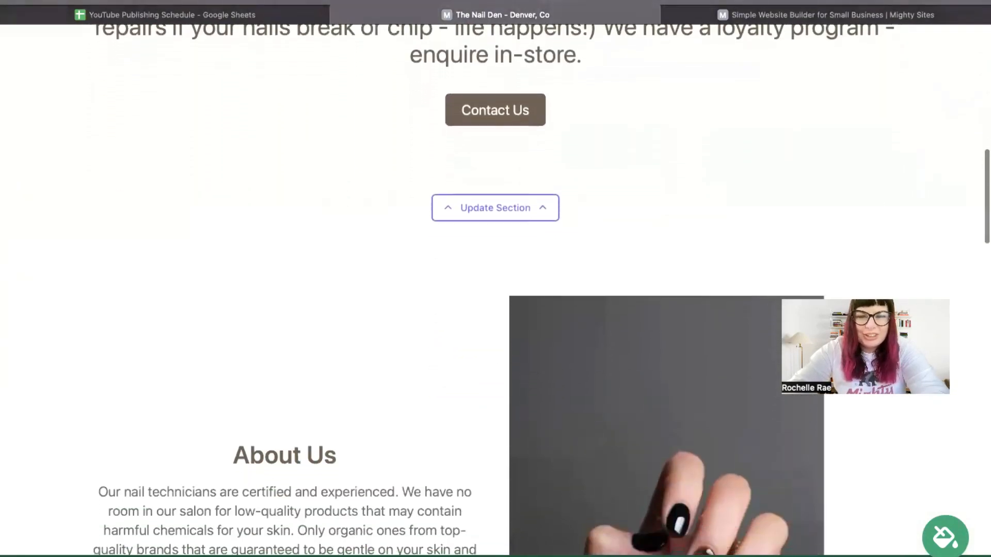
pyautogui.scroll(-5, 496, 289)
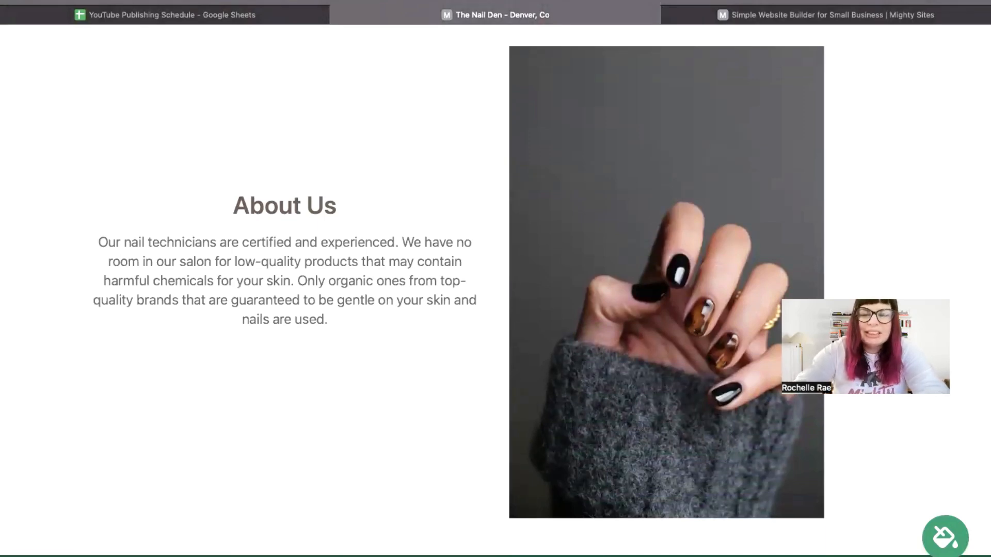
pyautogui.scroll(-6, 495, 288)
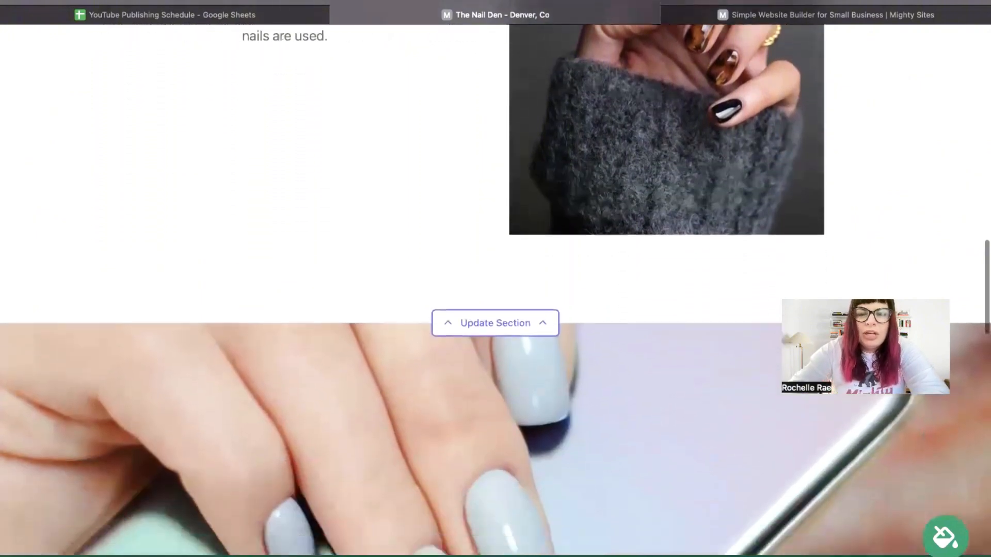
pyautogui.scroll(-4, 495, 289)
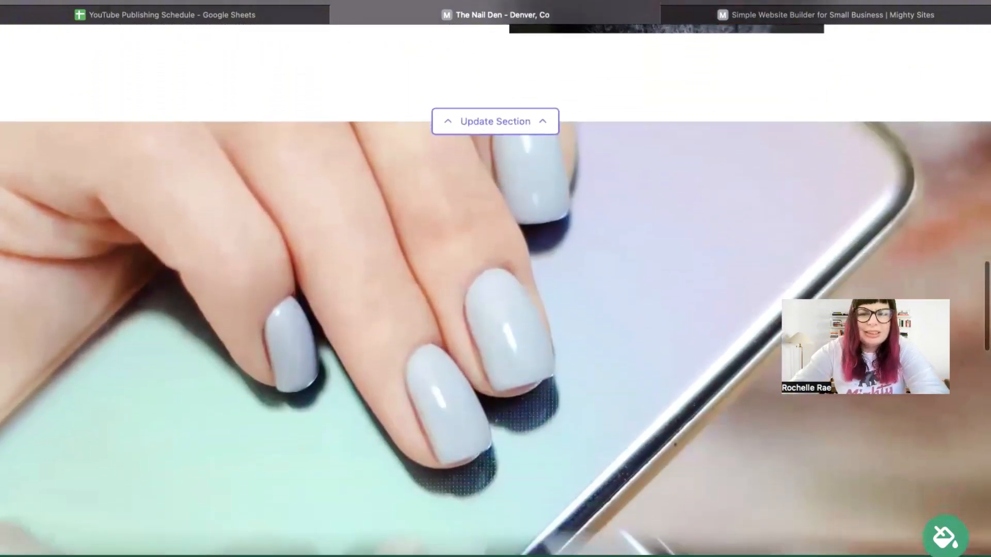
pyautogui.scroll(-5, 495, 289)
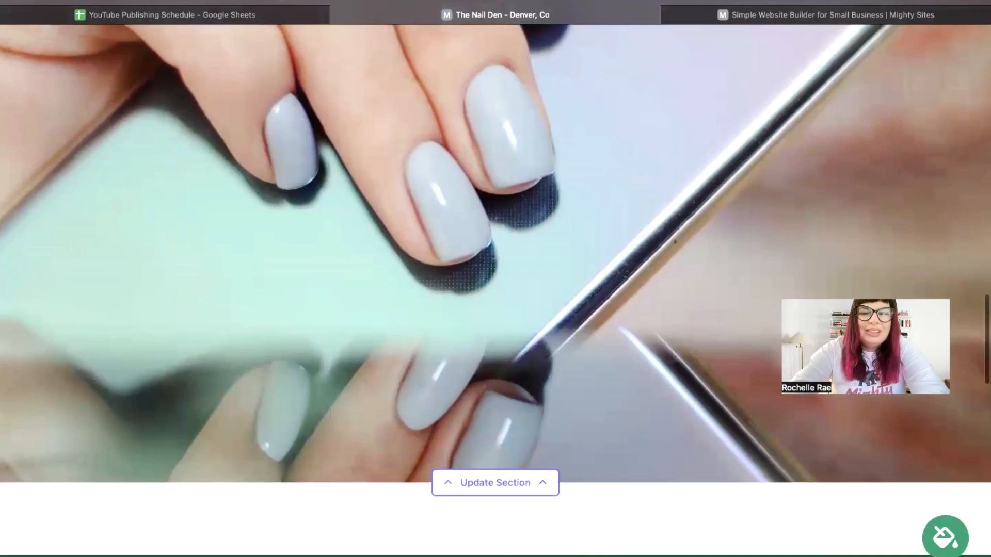
pyautogui.scroll(-6, 496, 289)
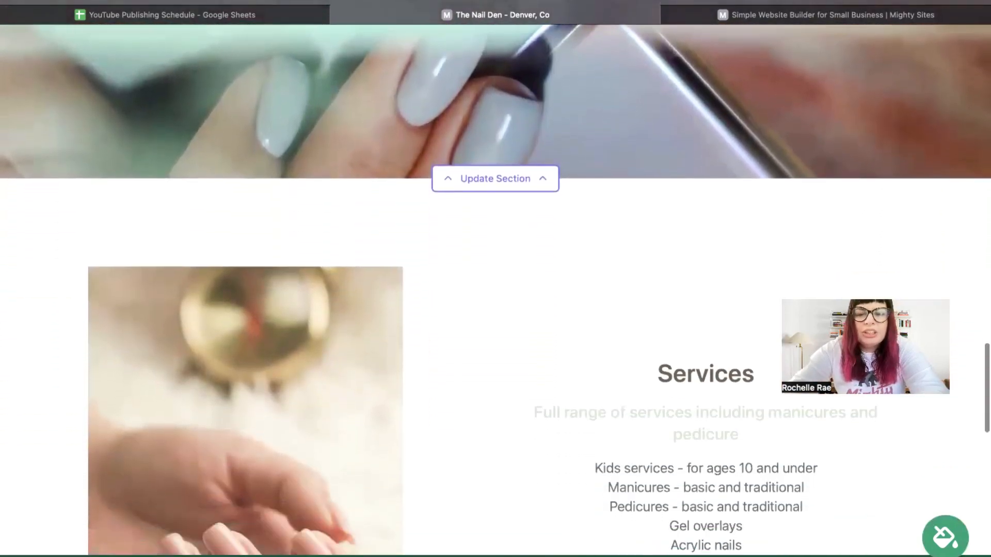
pyautogui.scroll(-6, 496, 289)
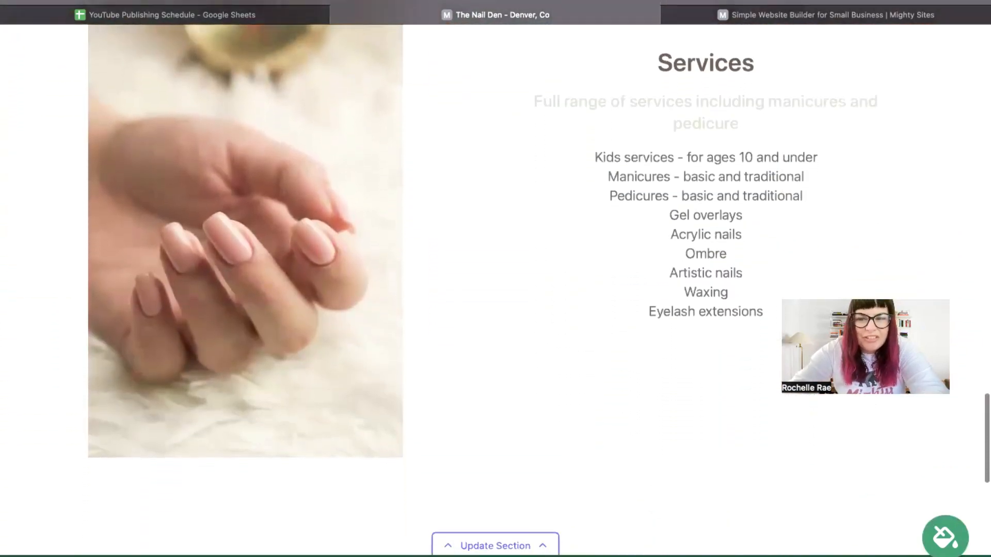
pyautogui.scroll(-2, 495, 289)
pyautogui.scroll(15, 495, 288)
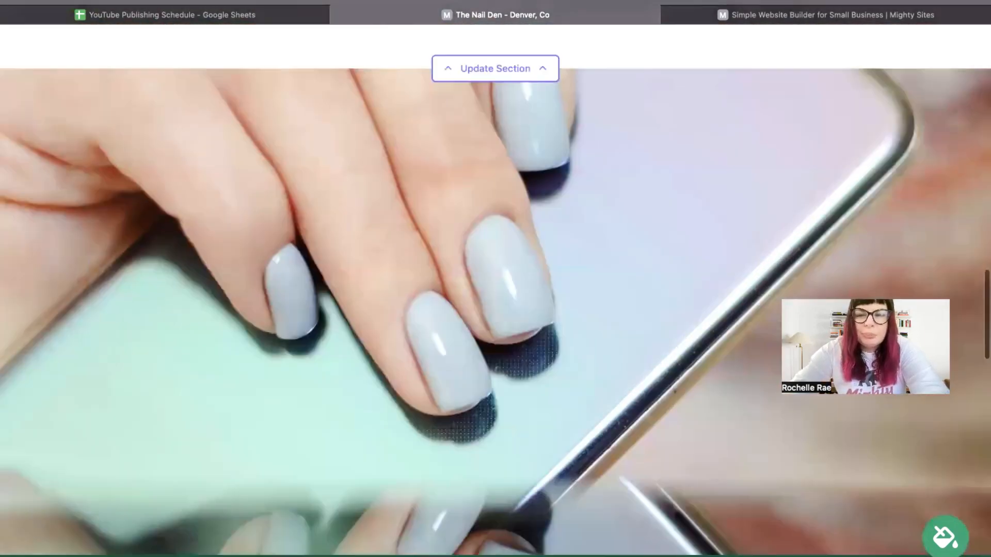
pyautogui.scroll(20, 495, 289)
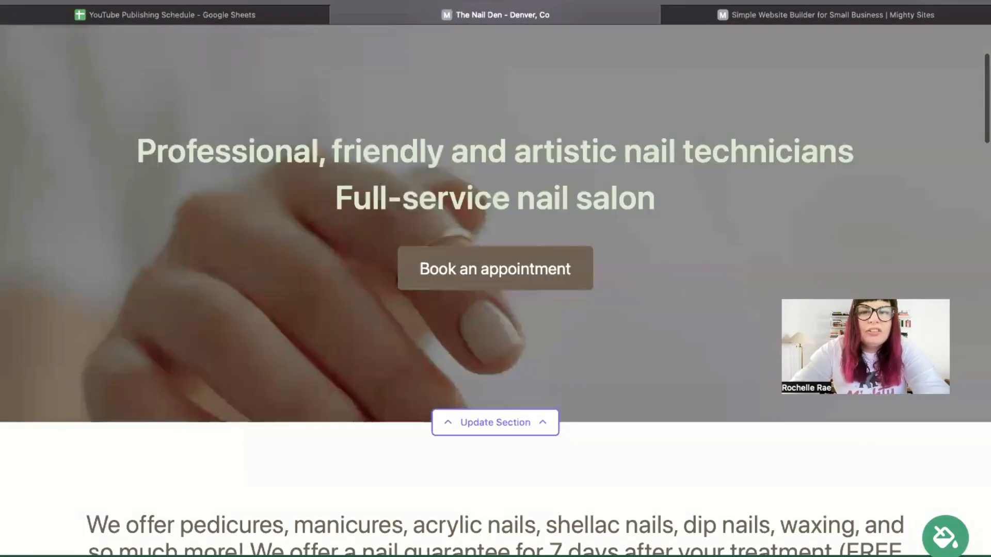
pyautogui.scroll(4, 460, 105)
# Step: In the top section's location settings, enter the salon's email and show it on the site
pyautogui.click(453, 102)
pyautogui.click(513, 192)
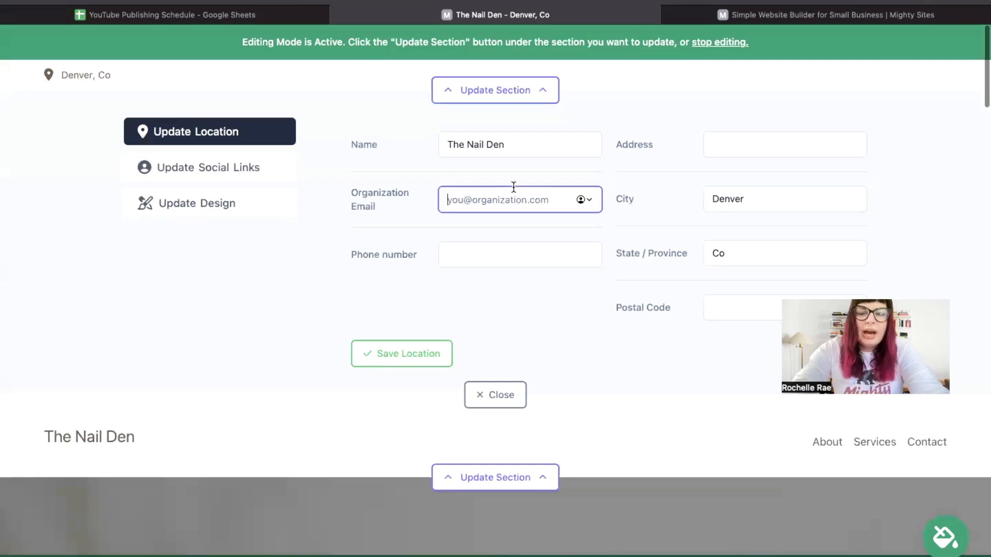
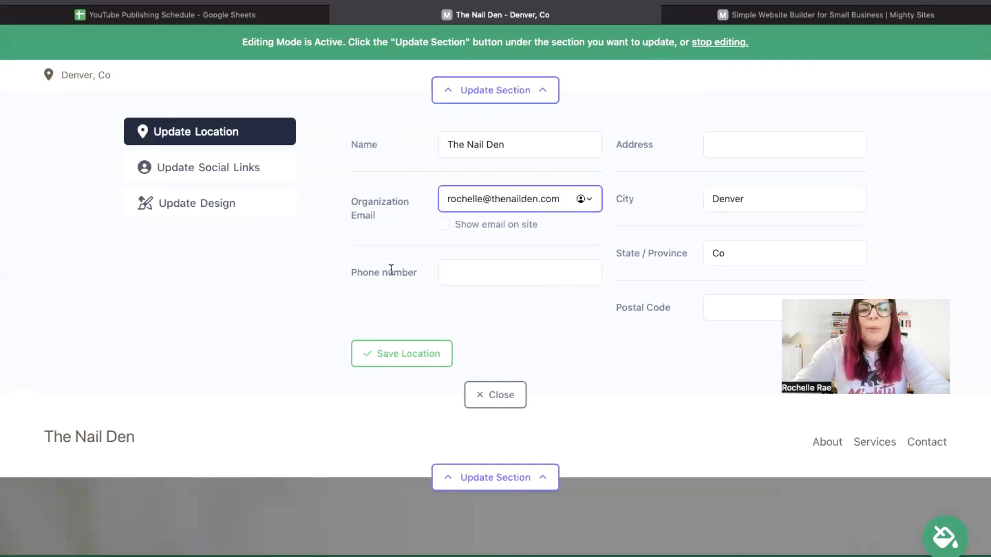
pyautogui.click(443, 224)
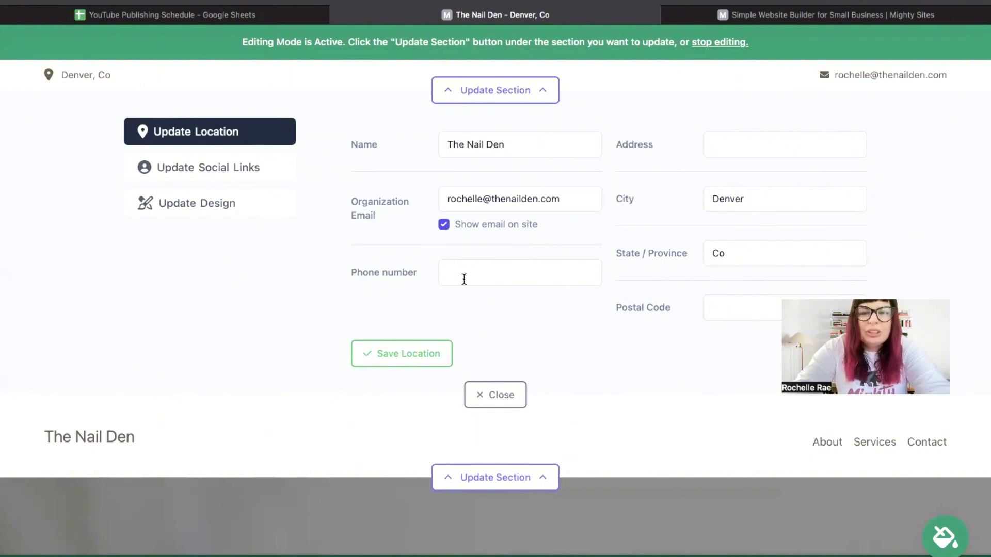
# Step: Fill in the phone number, street address, city and postal code, save the location, then bring up social links
pyautogui.write('474-39393')
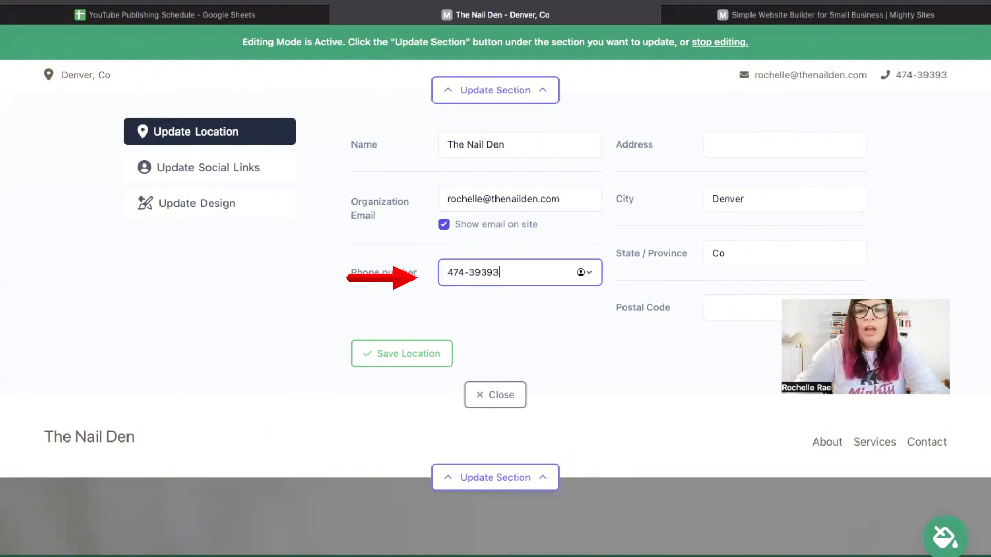
pyautogui.press('Tab')
pyautogui.write('57')
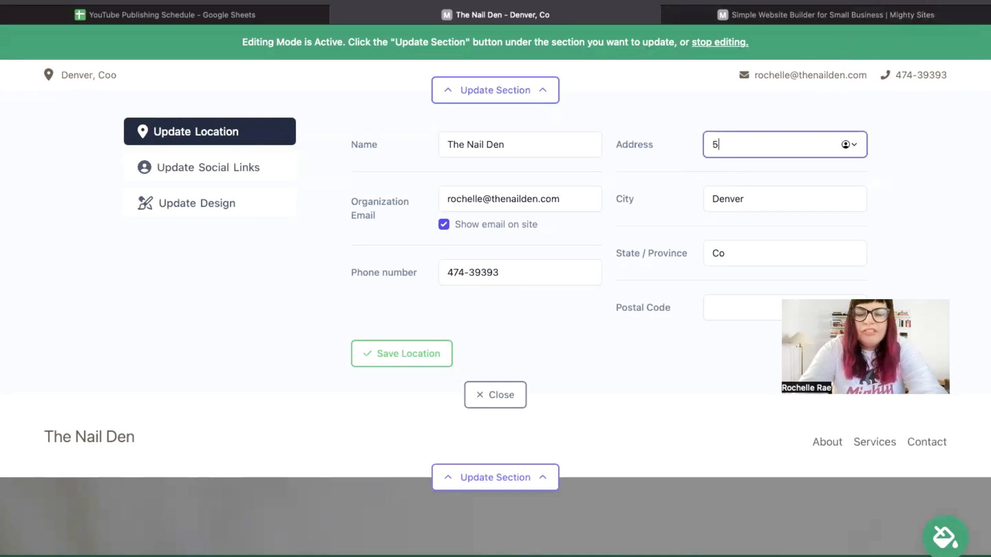
pyautogui.press('Tab')
pyautogui.write('Sm')
pyautogui.click(792, 151)
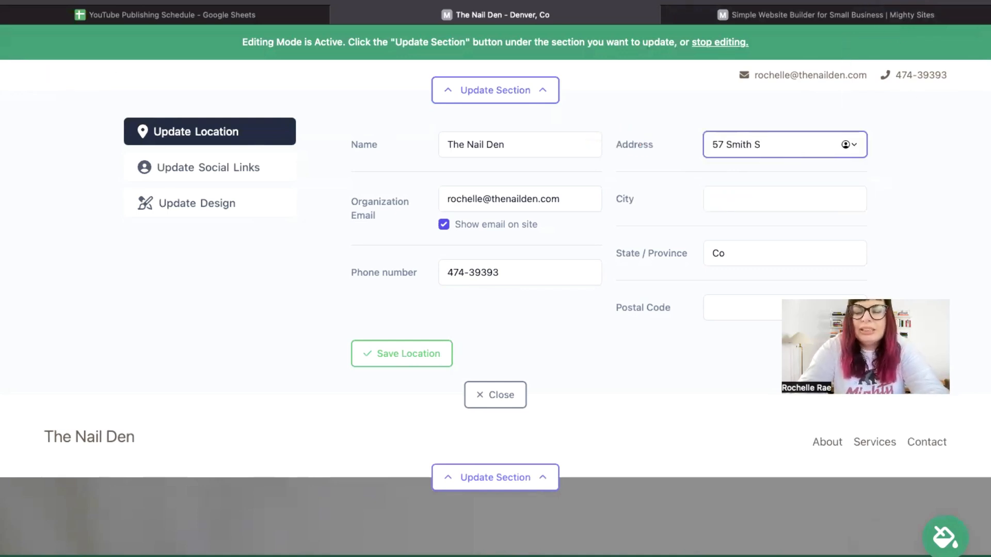
pyautogui.click(784, 194)
pyautogui.write('Denevr')
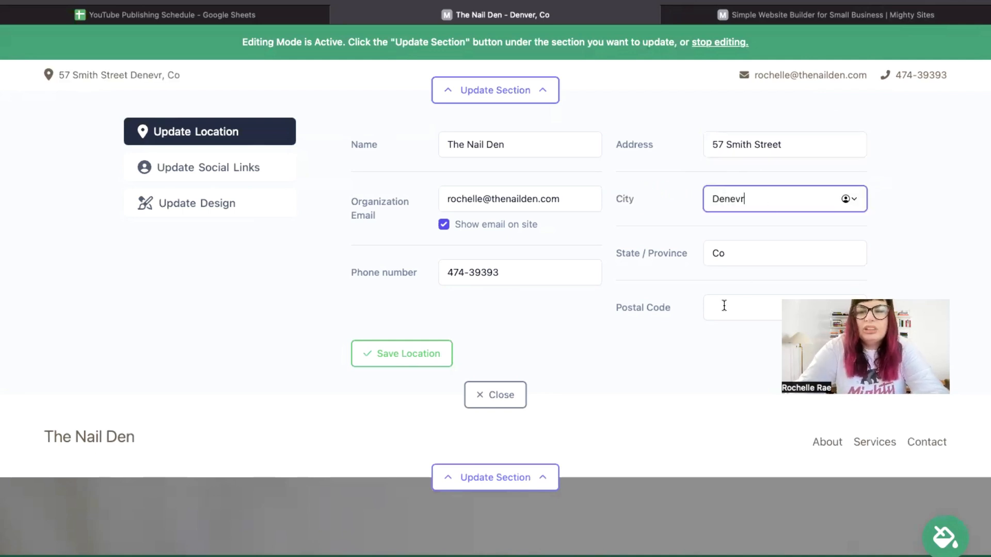
pyautogui.click(724, 306)
pyautogui.write('494944')
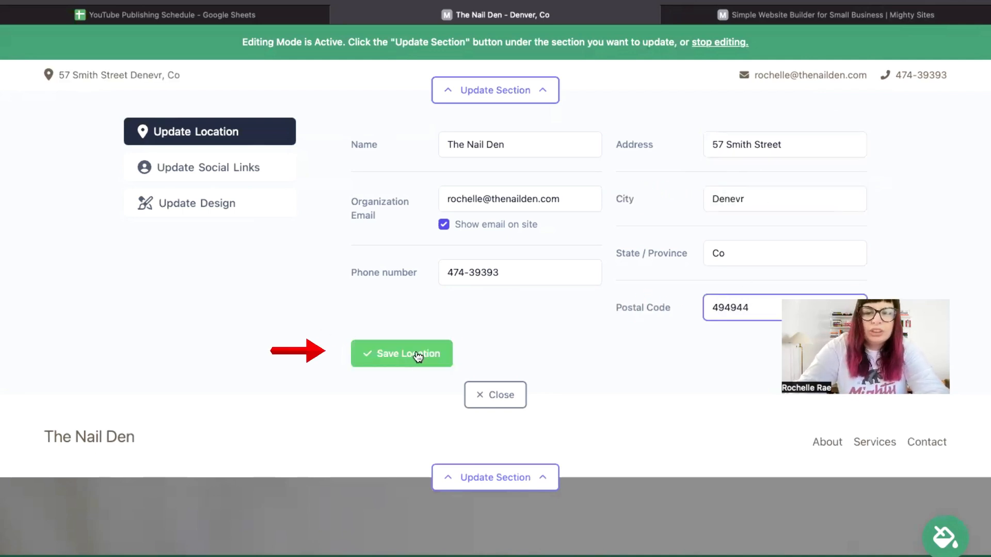
pyautogui.click(407, 354)
pyautogui.click(231, 170)
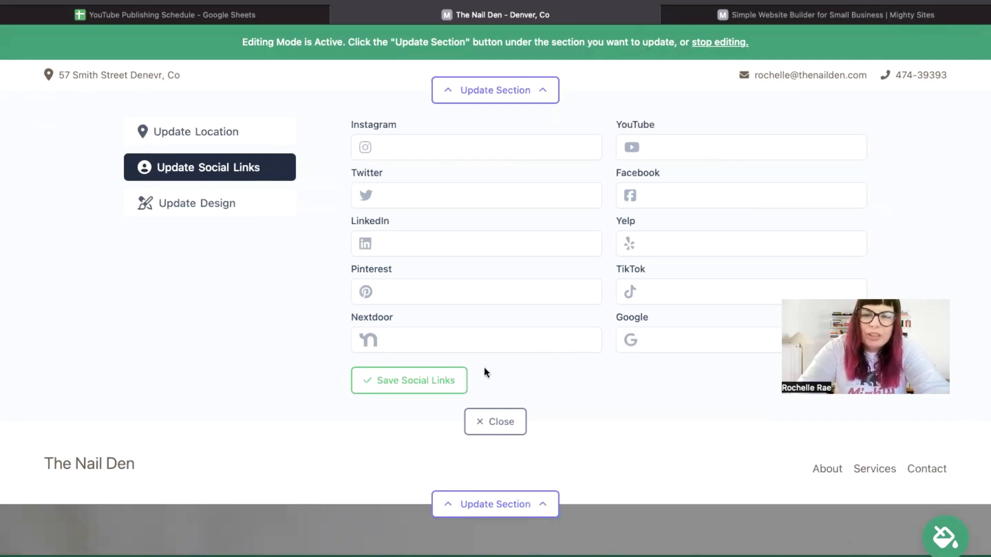
pyautogui.click(512, 423)
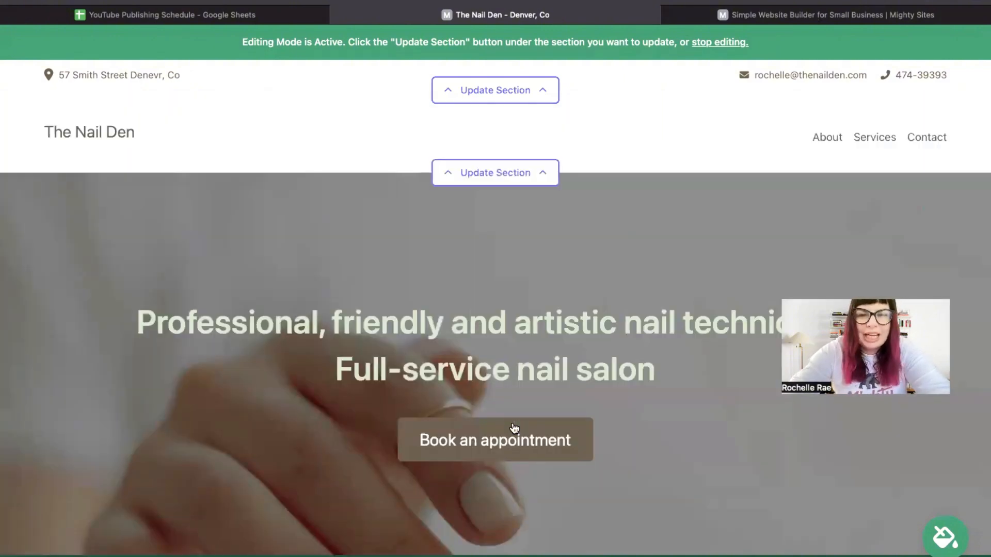
pyautogui.scroll(-2, 514, 428)
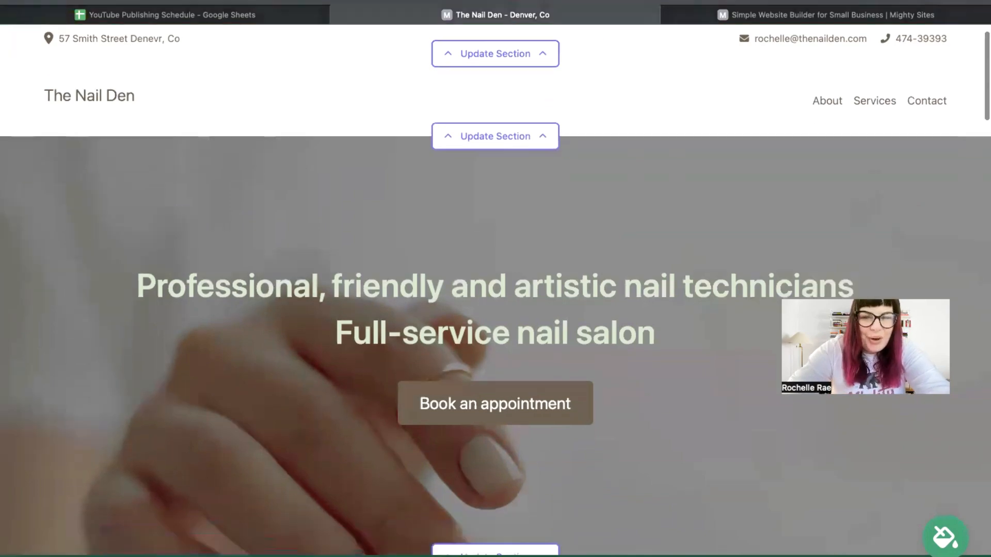
pyautogui.scroll(2, 519, 309)
pyautogui.click(521, 183)
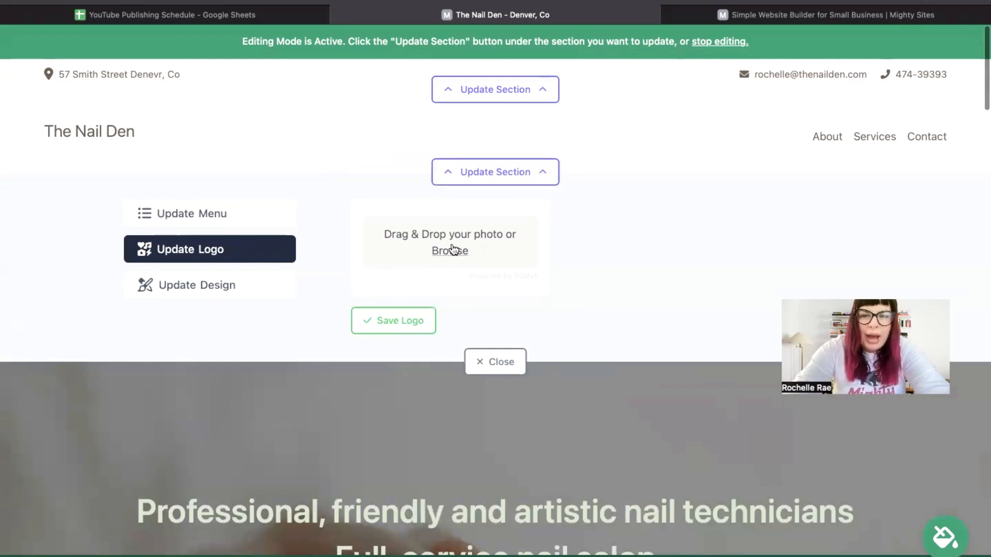
pyautogui.scroll(-10, 482, 314)
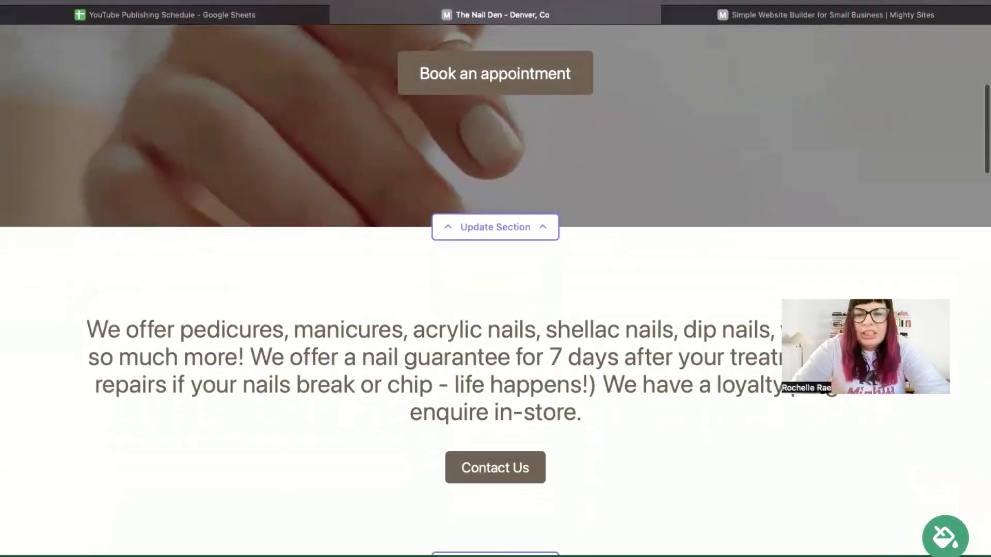
pyautogui.scroll(-10, 495, 309)
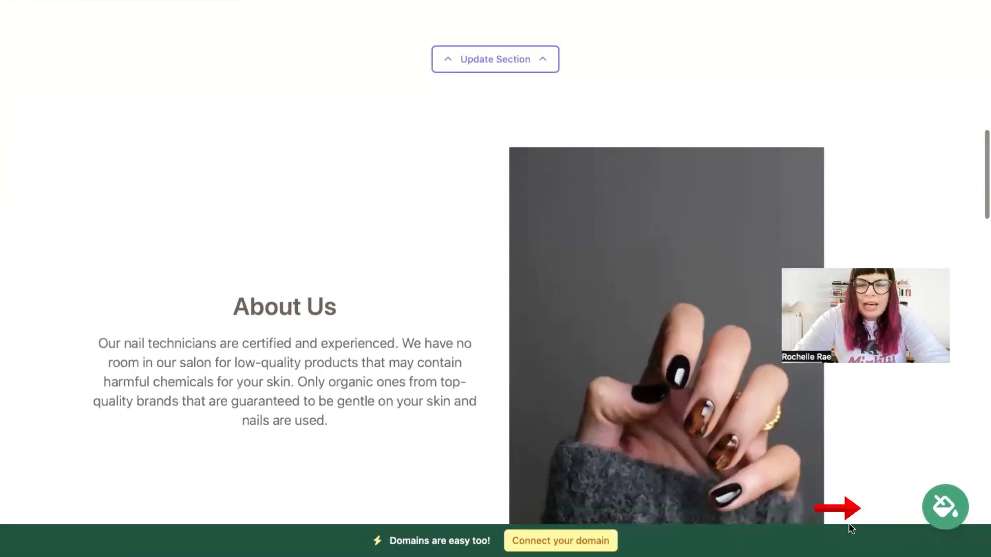
# Step: Preview the blue theme, page through the swatches, then apply and save the teal colour theme
pyautogui.click(955, 522)
pyautogui.click(551, 445)
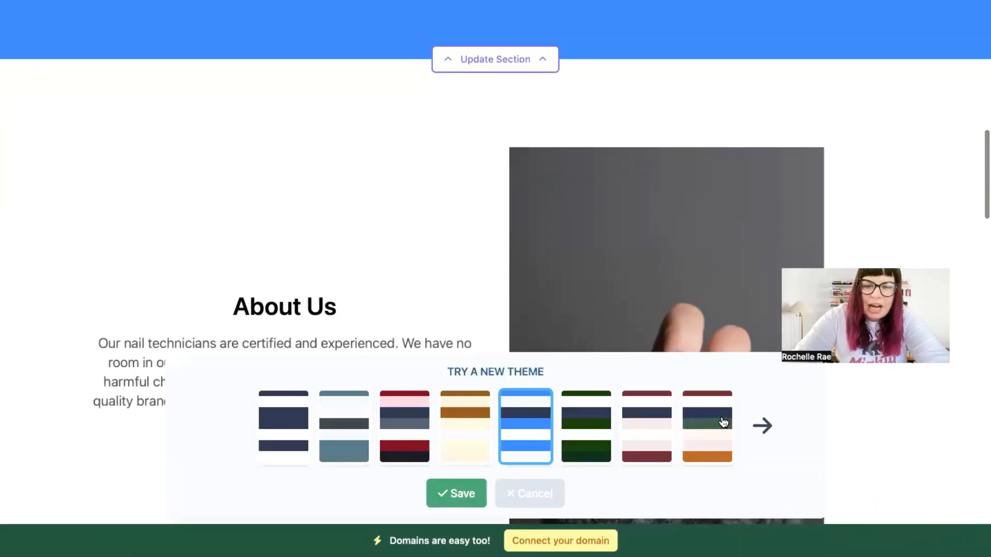
pyautogui.click(763, 424)
pyautogui.click(769, 423)
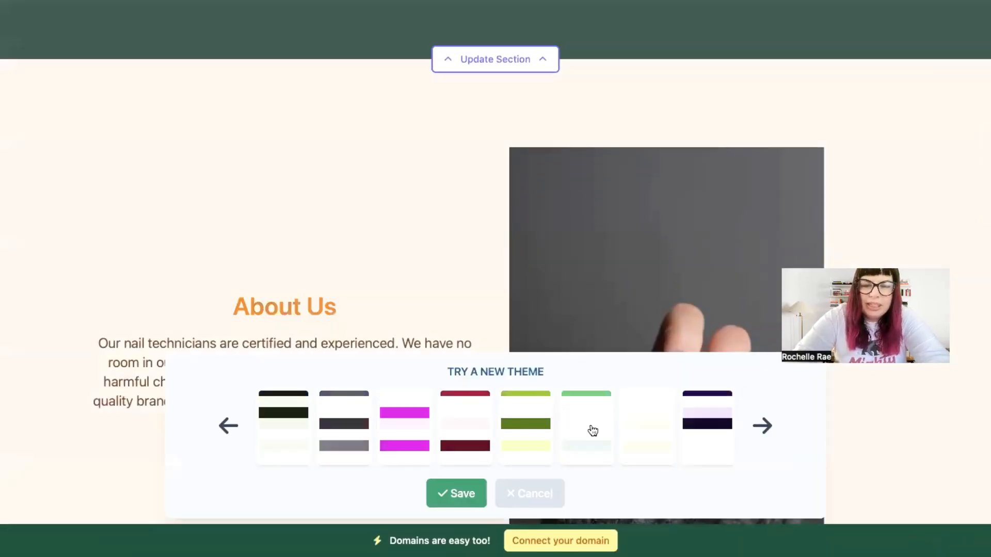
pyautogui.click(467, 418)
pyautogui.click(456, 493)
pyautogui.scroll(15, 424, 339)
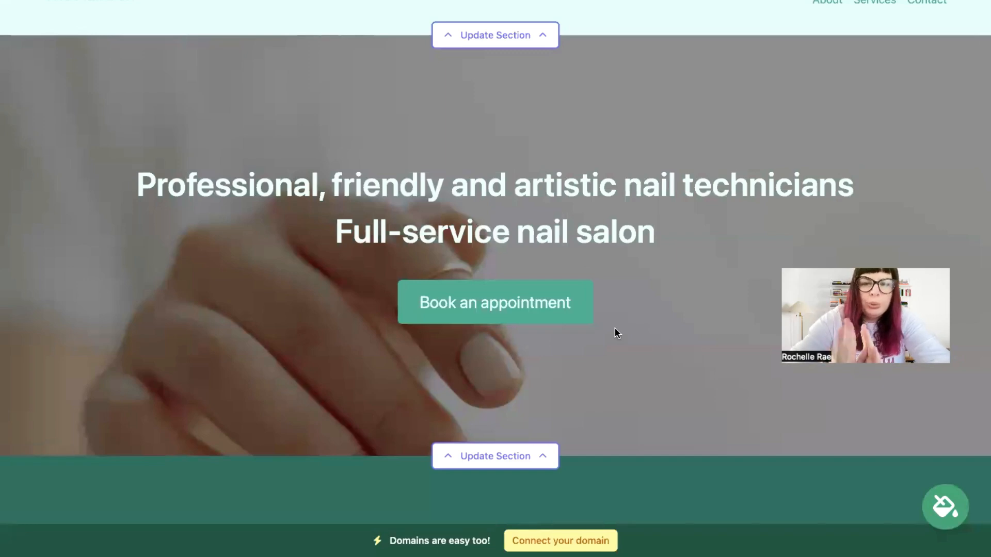
# Step: Open the hero section's image options and browse the Nail Salon photo library results
pyautogui.click(522, 453)
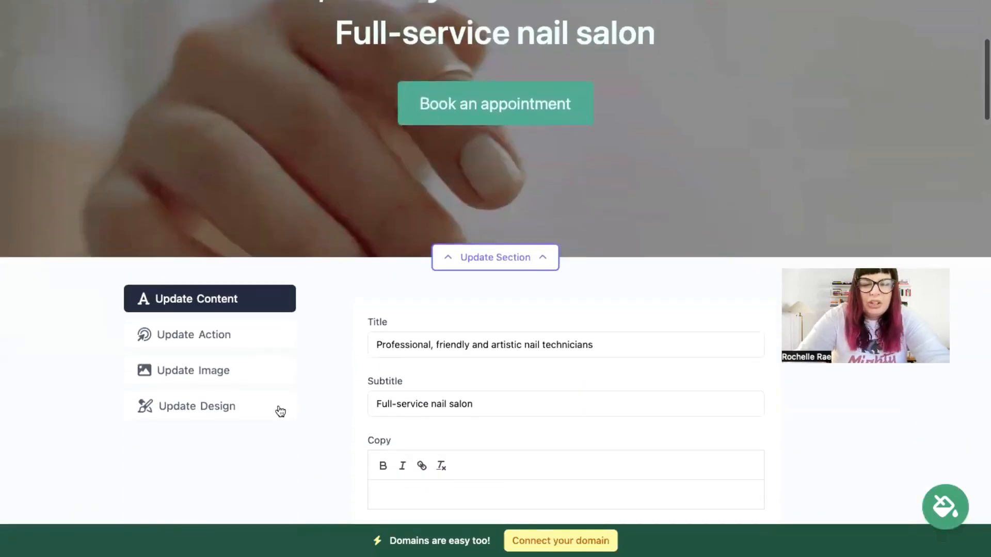
pyautogui.click(235, 379)
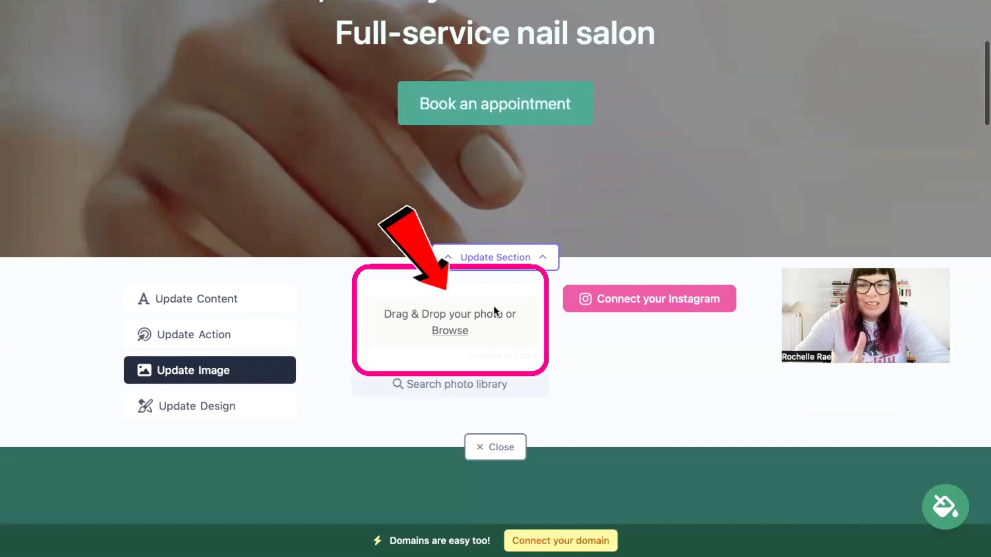
pyautogui.click(465, 386)
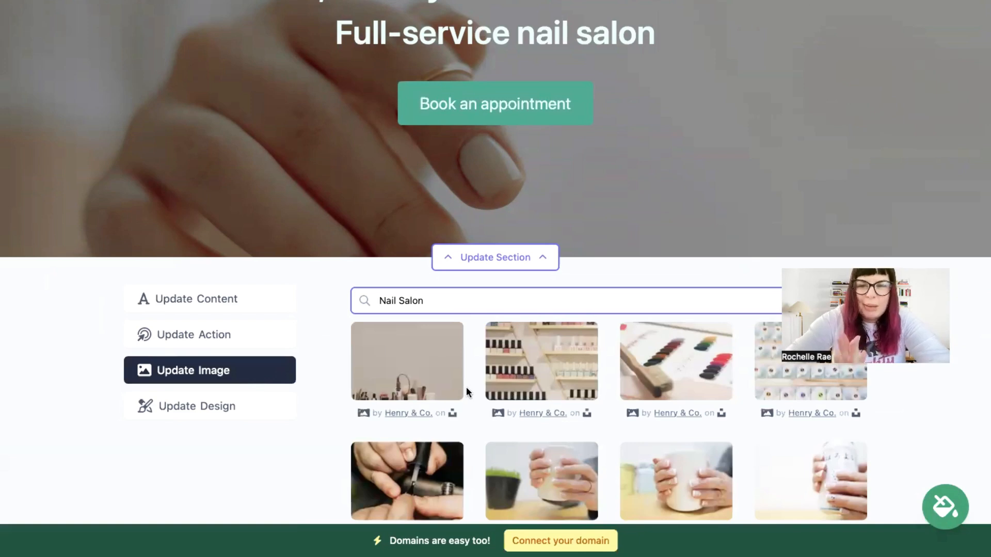
pyautogui.scroll(-6, 370, 263)
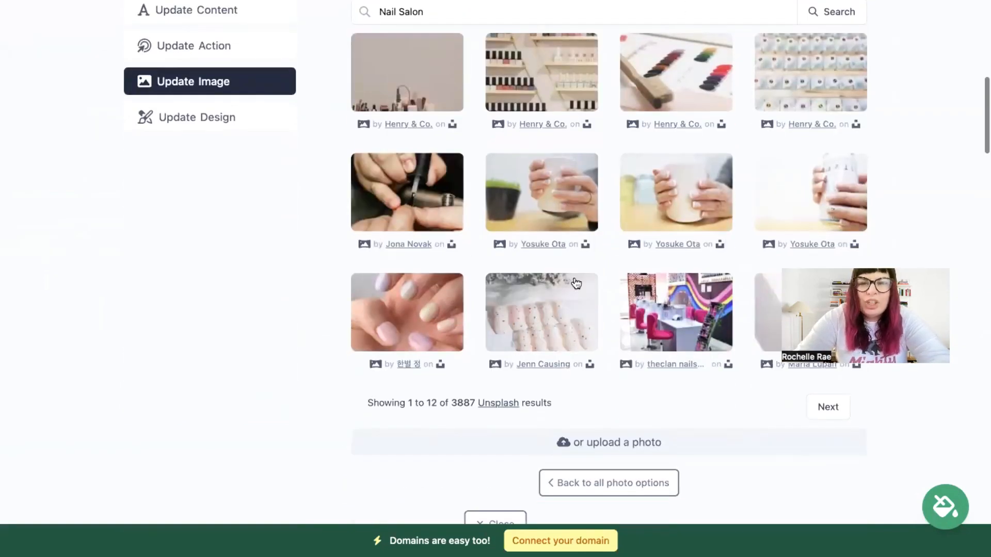
pyautogui.scroll(2, 623, 230)
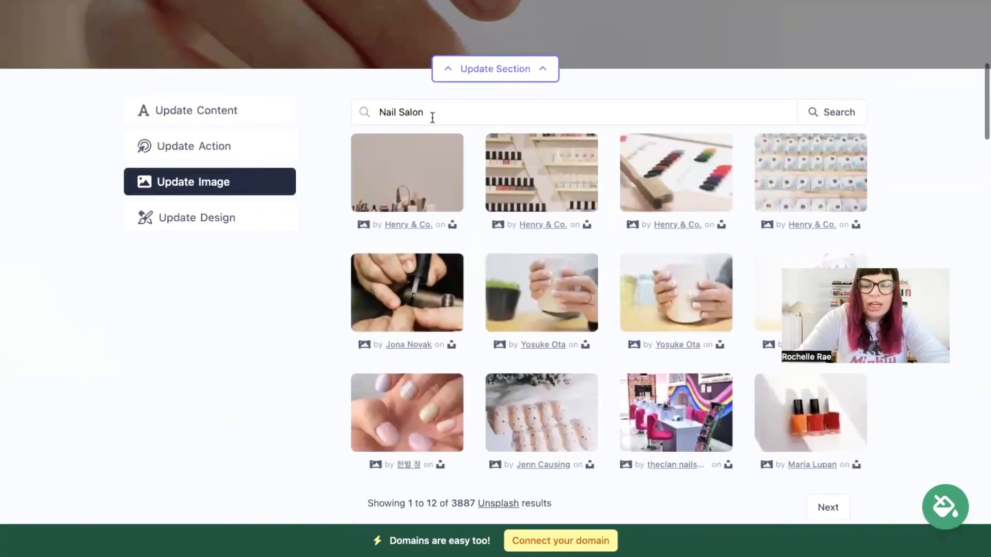
pyautogui.scroll(-2, 479, 120)
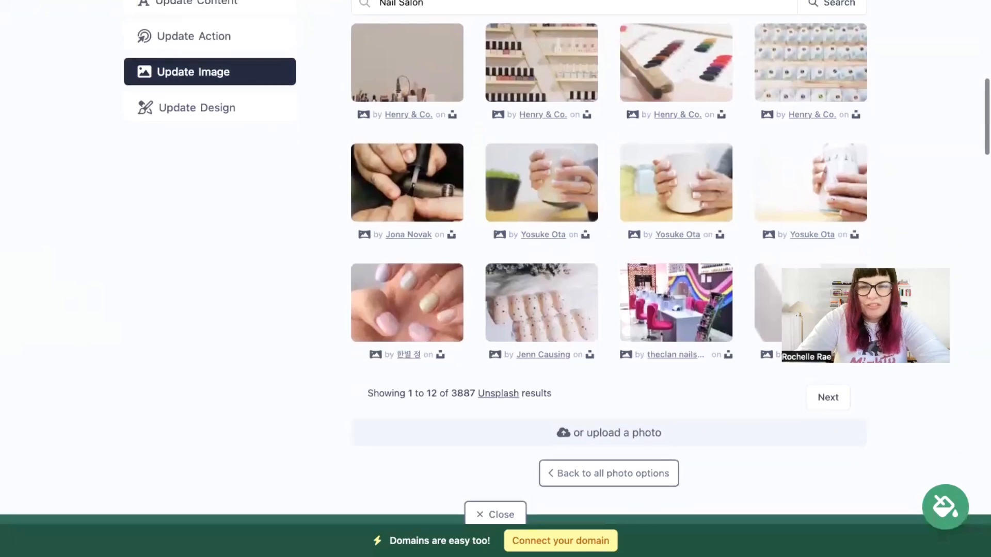
pyautogui.scroll(5, 479, 119)
# Step: Relabel the hero button 'Call Us!', link it to Another Website, and apply the changes
pyautogui.doubleClick(176, 297)
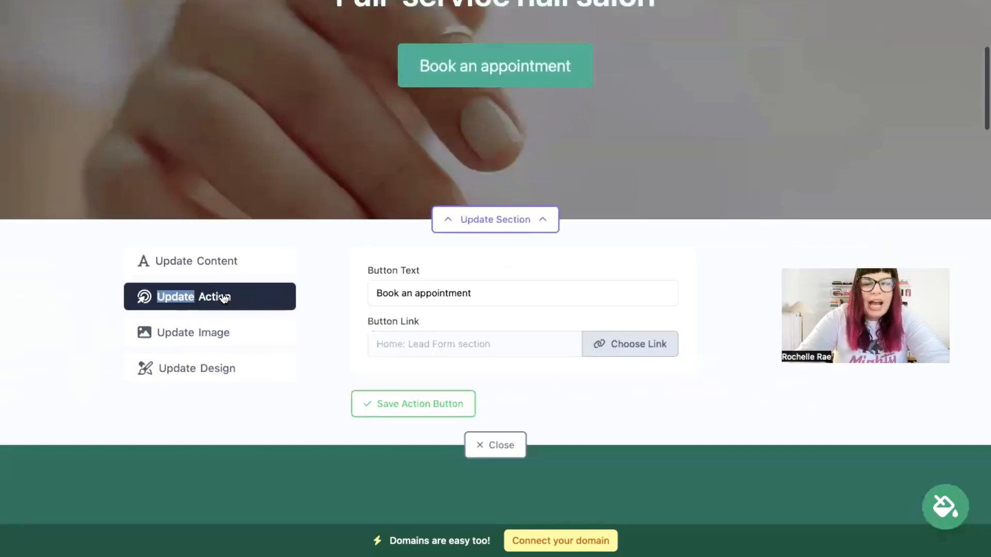
pyautogui.scroll(2, 411, 159)
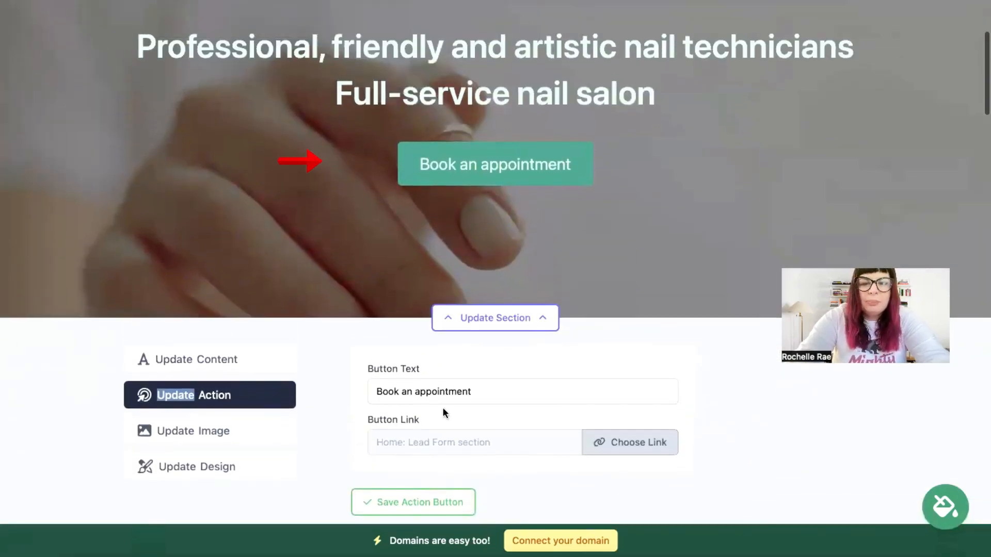
pyautogui.tripleClick(481, 392)
pyautogui.write('Call Us!')
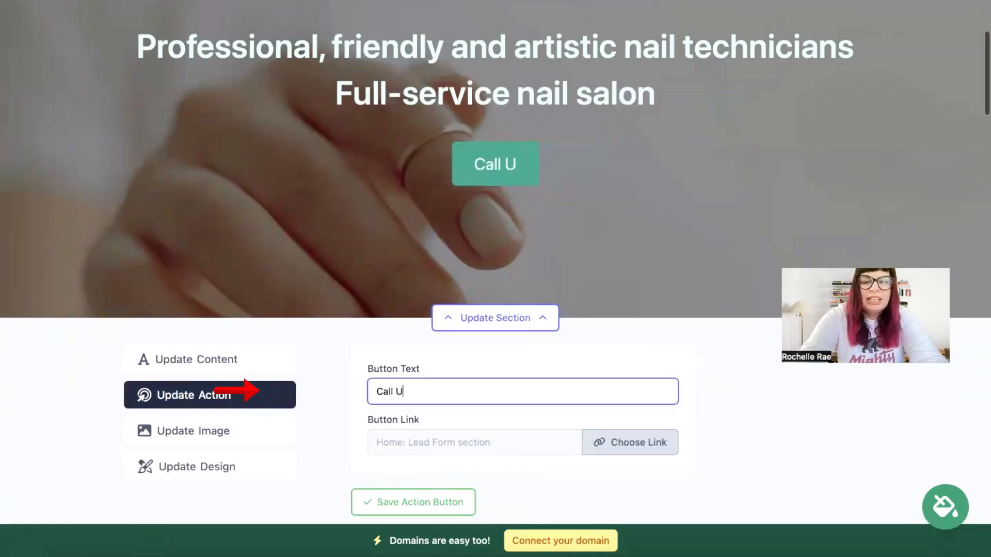
pyautogui.click(665, 444)
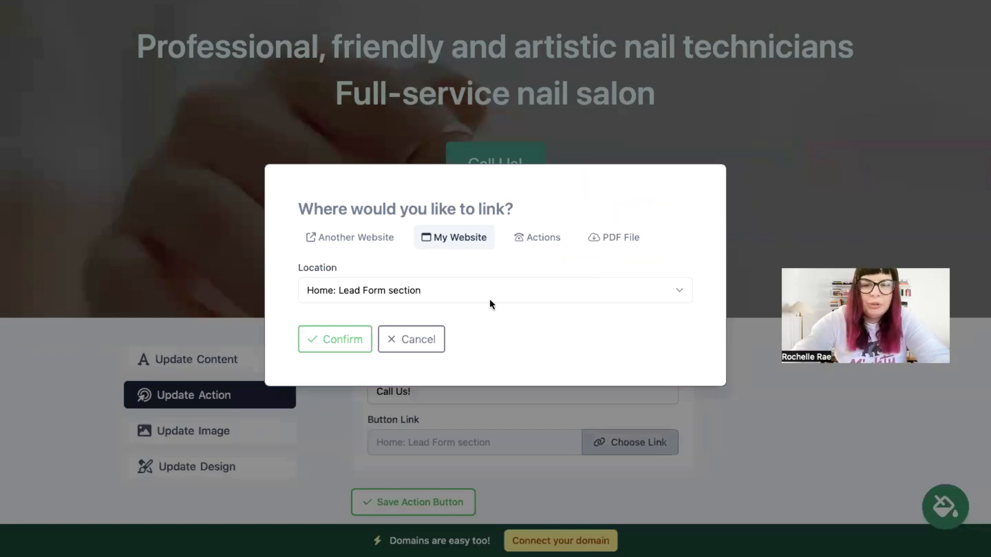
pyautogui.click(343, 242)
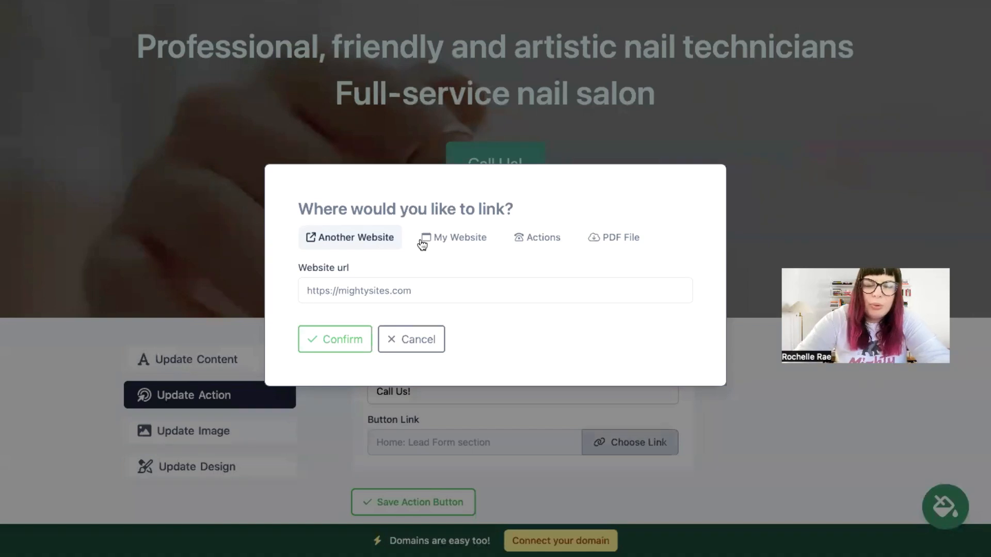
pyautogui.click(329, 350)
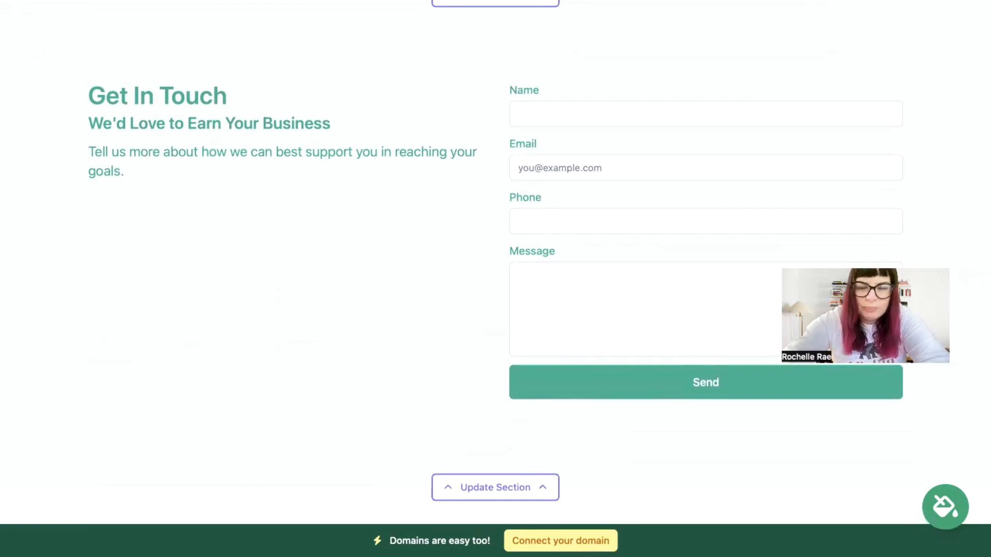
pyautogui.scroll(20, 495, 258)
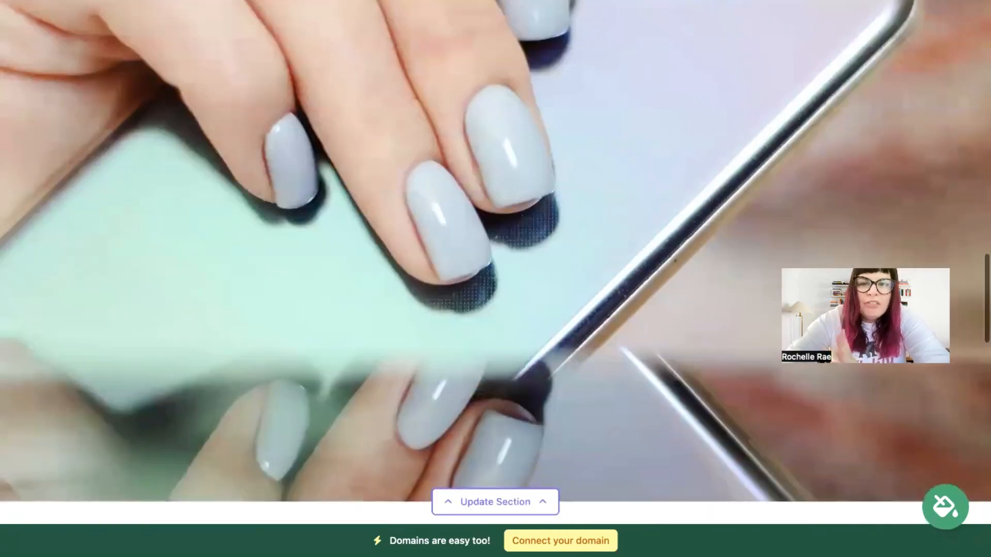
pyautogui.scroll(20, 495, 258)
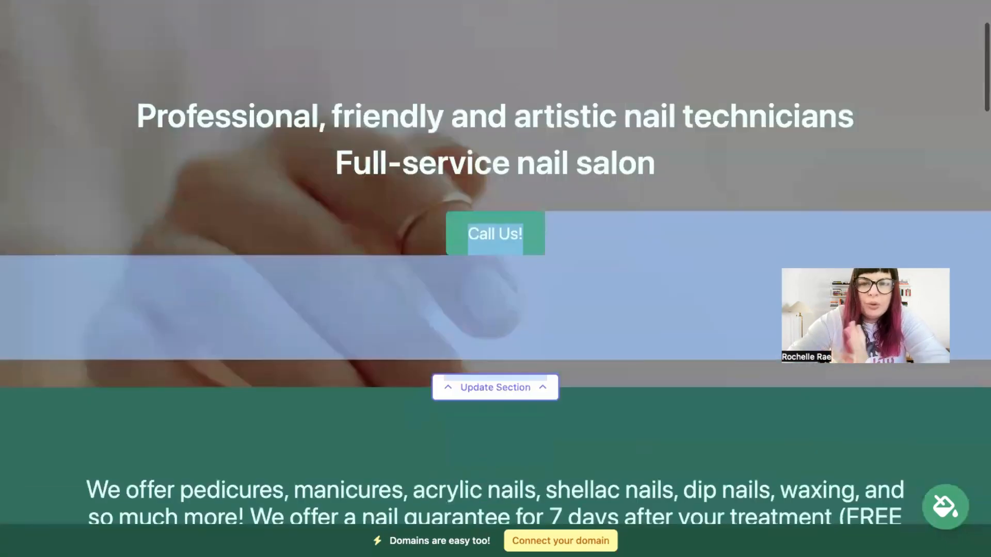
pyautogui.scroll(5, 495, 257)
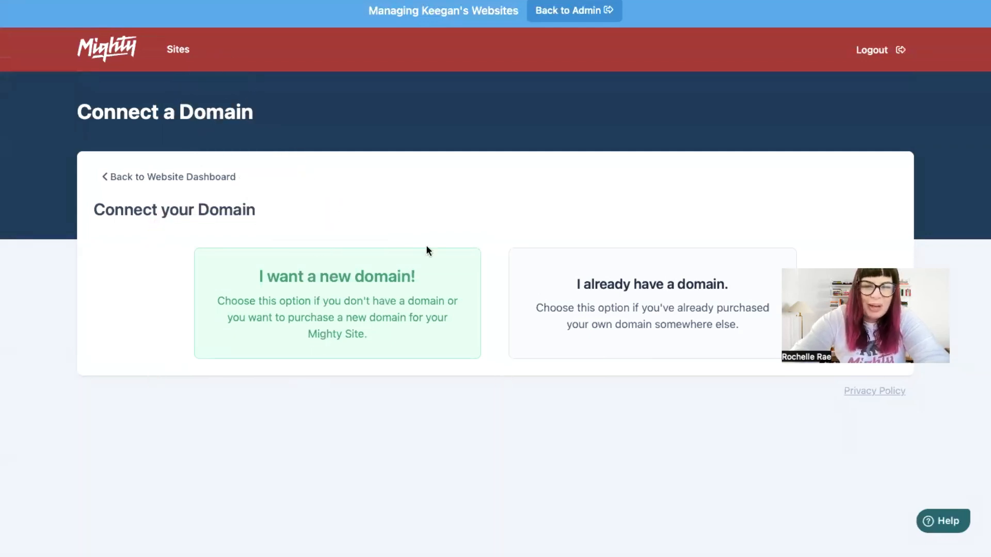
# Step: Go back to The Nail Den's website dashboard from the Connect a Domain page
pyautogui.click(216, 178)
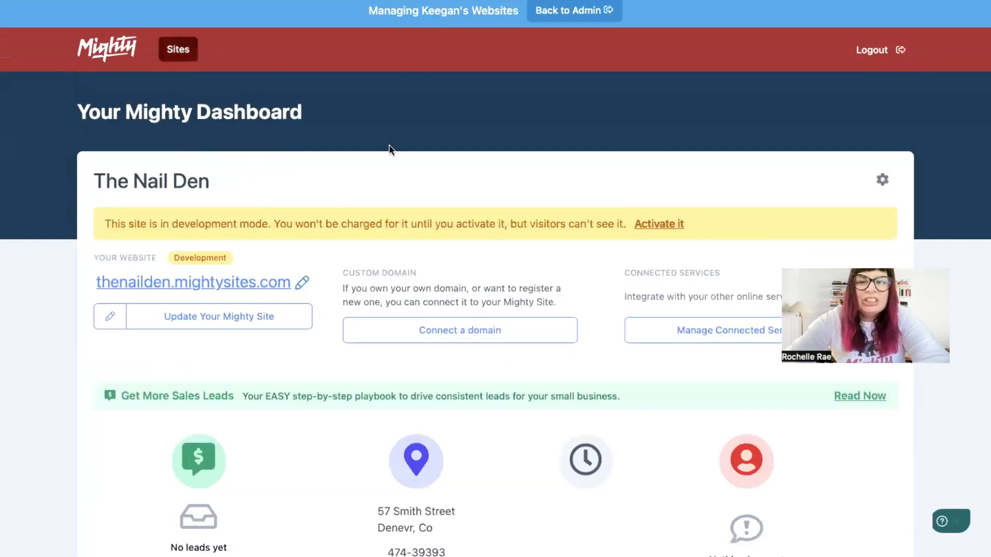